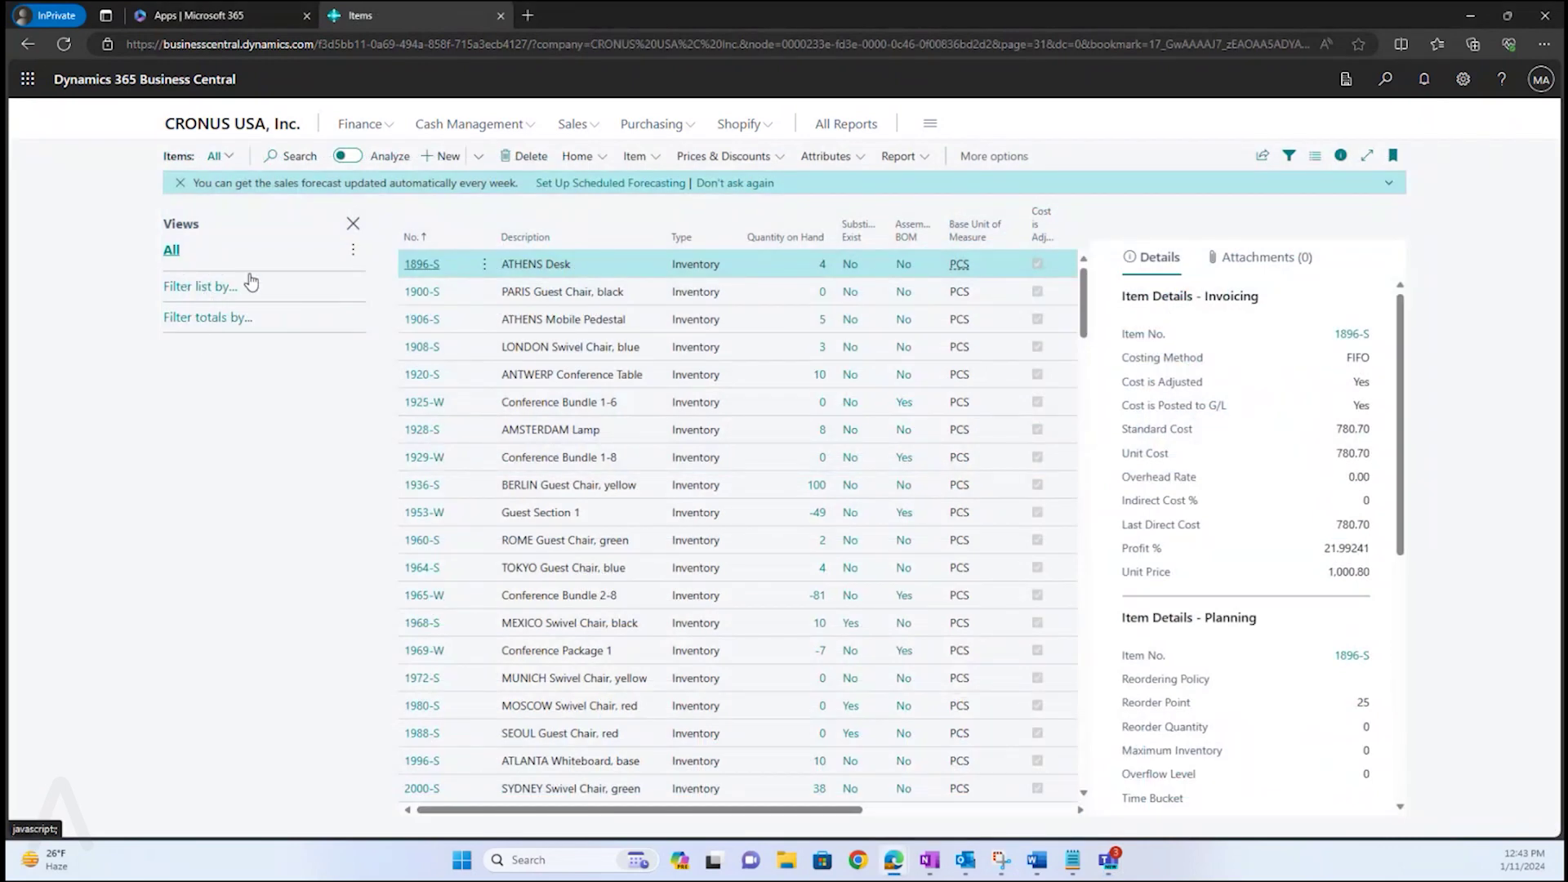
{"action": "left_click", "coordinate": [353, 225]}
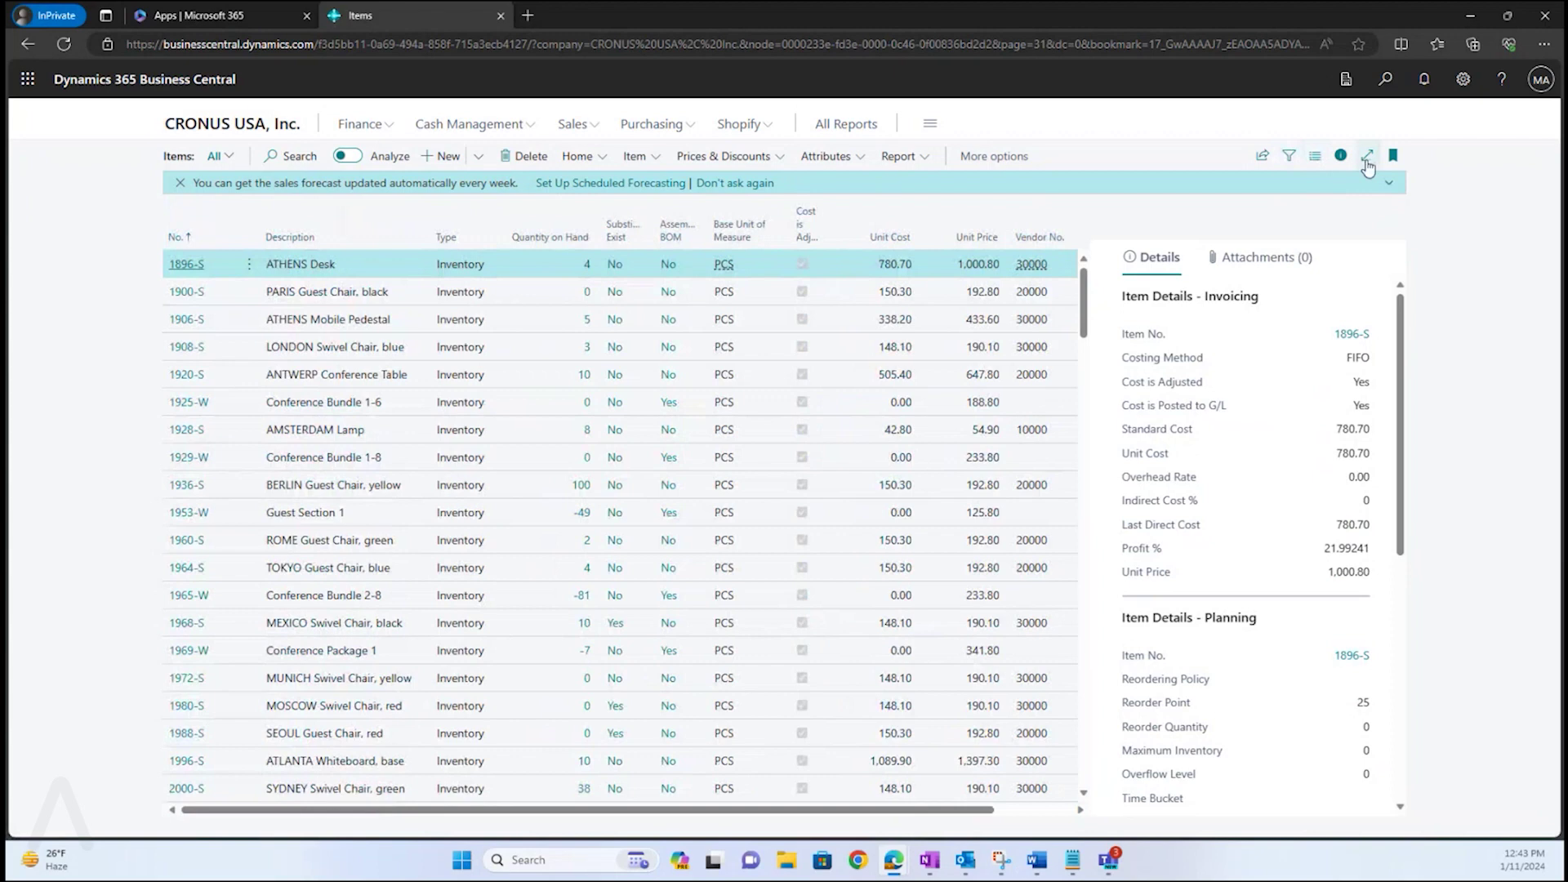
{"action": "left_click", "coordinate": [1291, 160]}
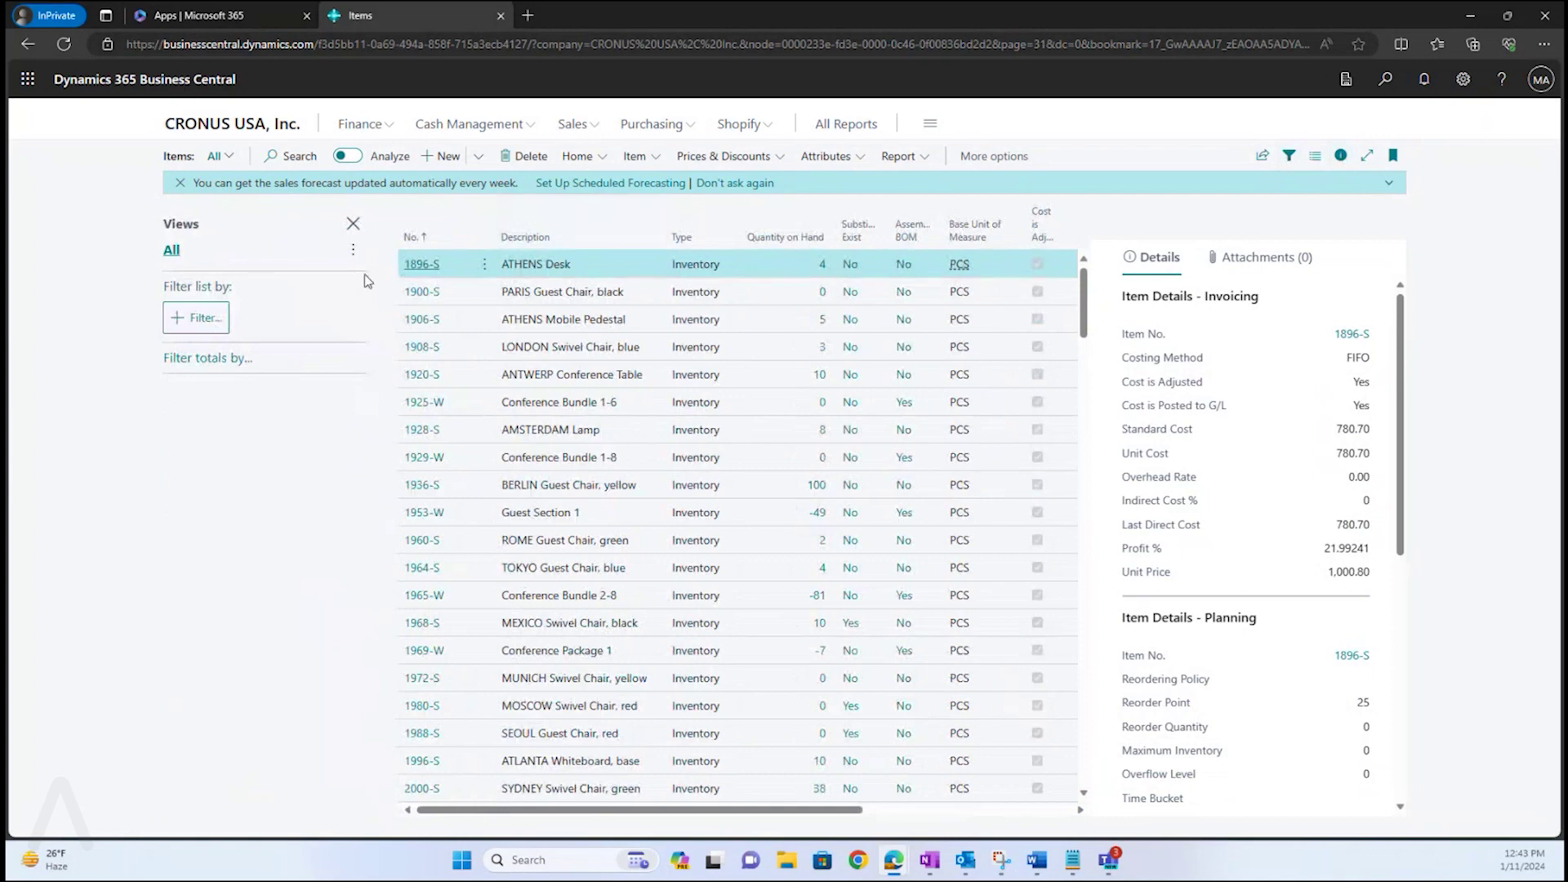
{"action": "left_click", "coordinate": [353, 251]}
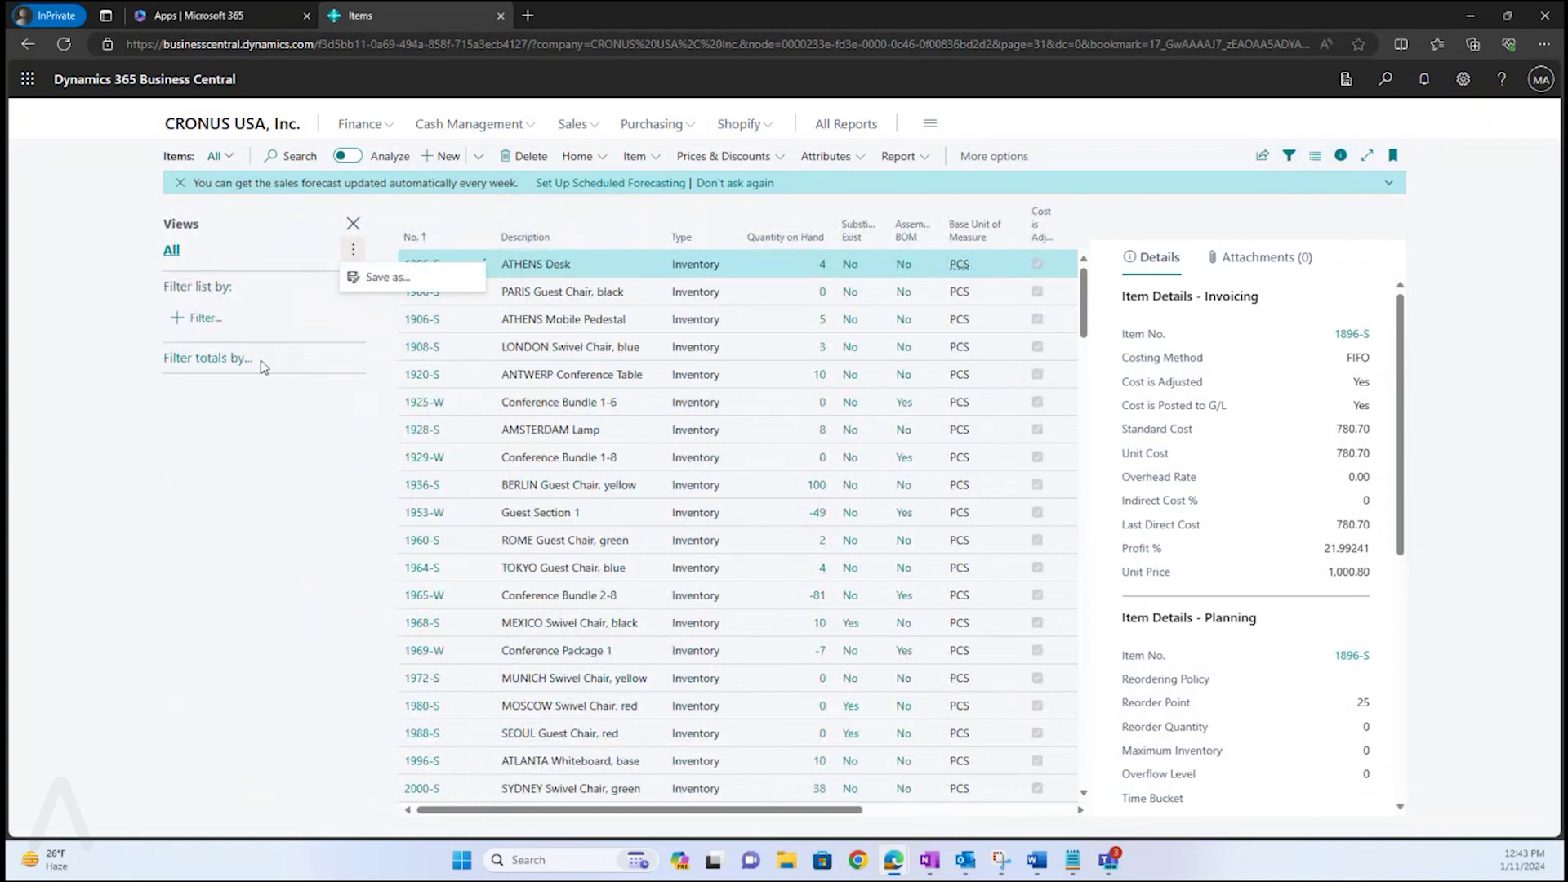
{"action": "mouse_move", "coordinate": [385, 278]}
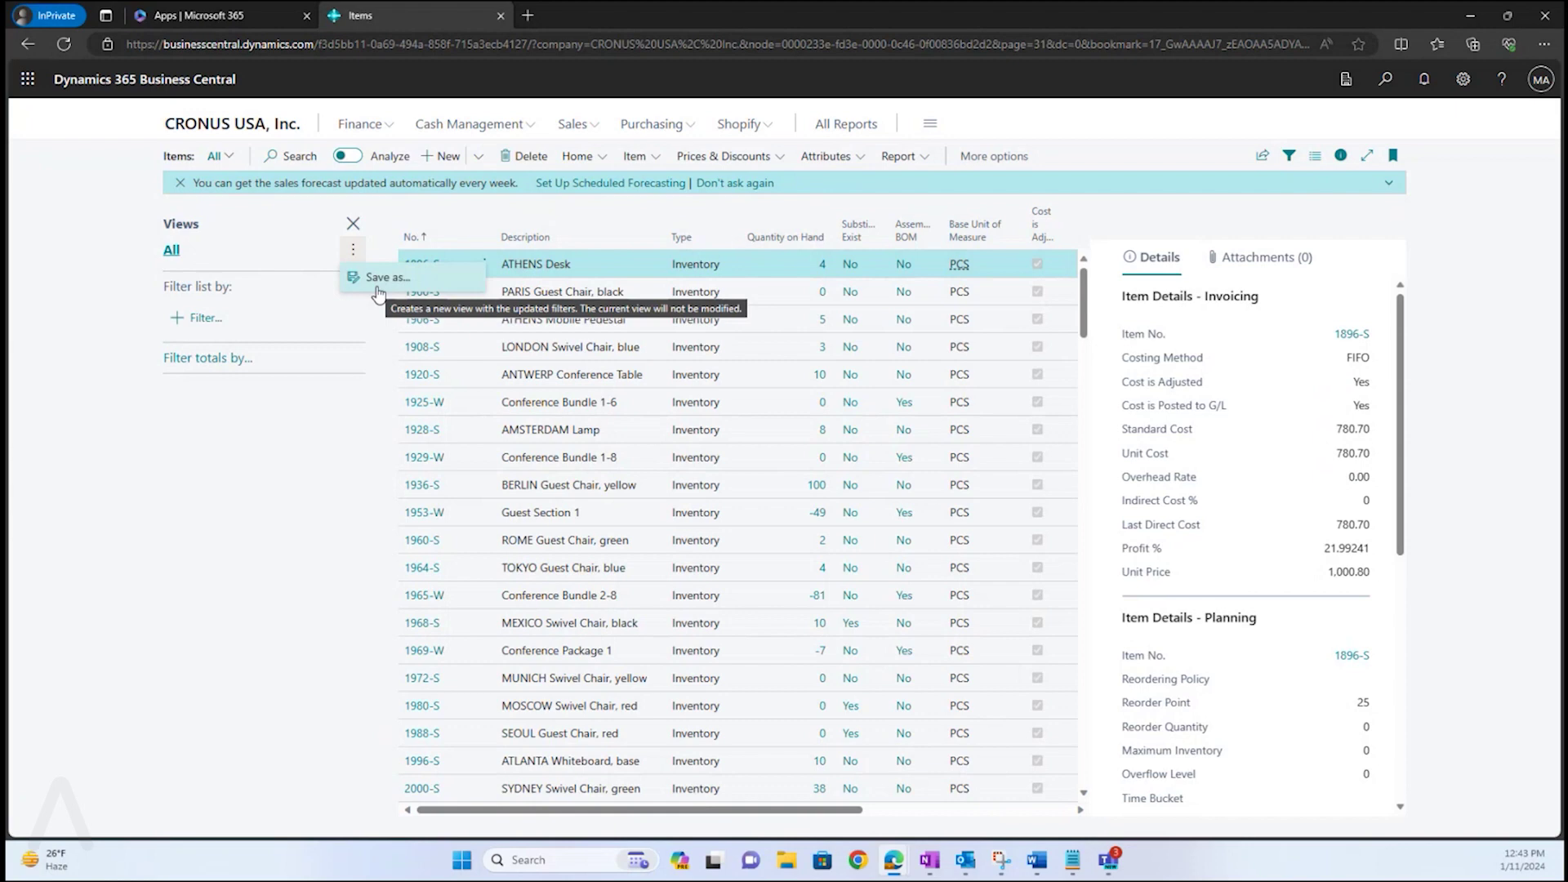
{"action": "left_click", "coordinate": [212, 372]}
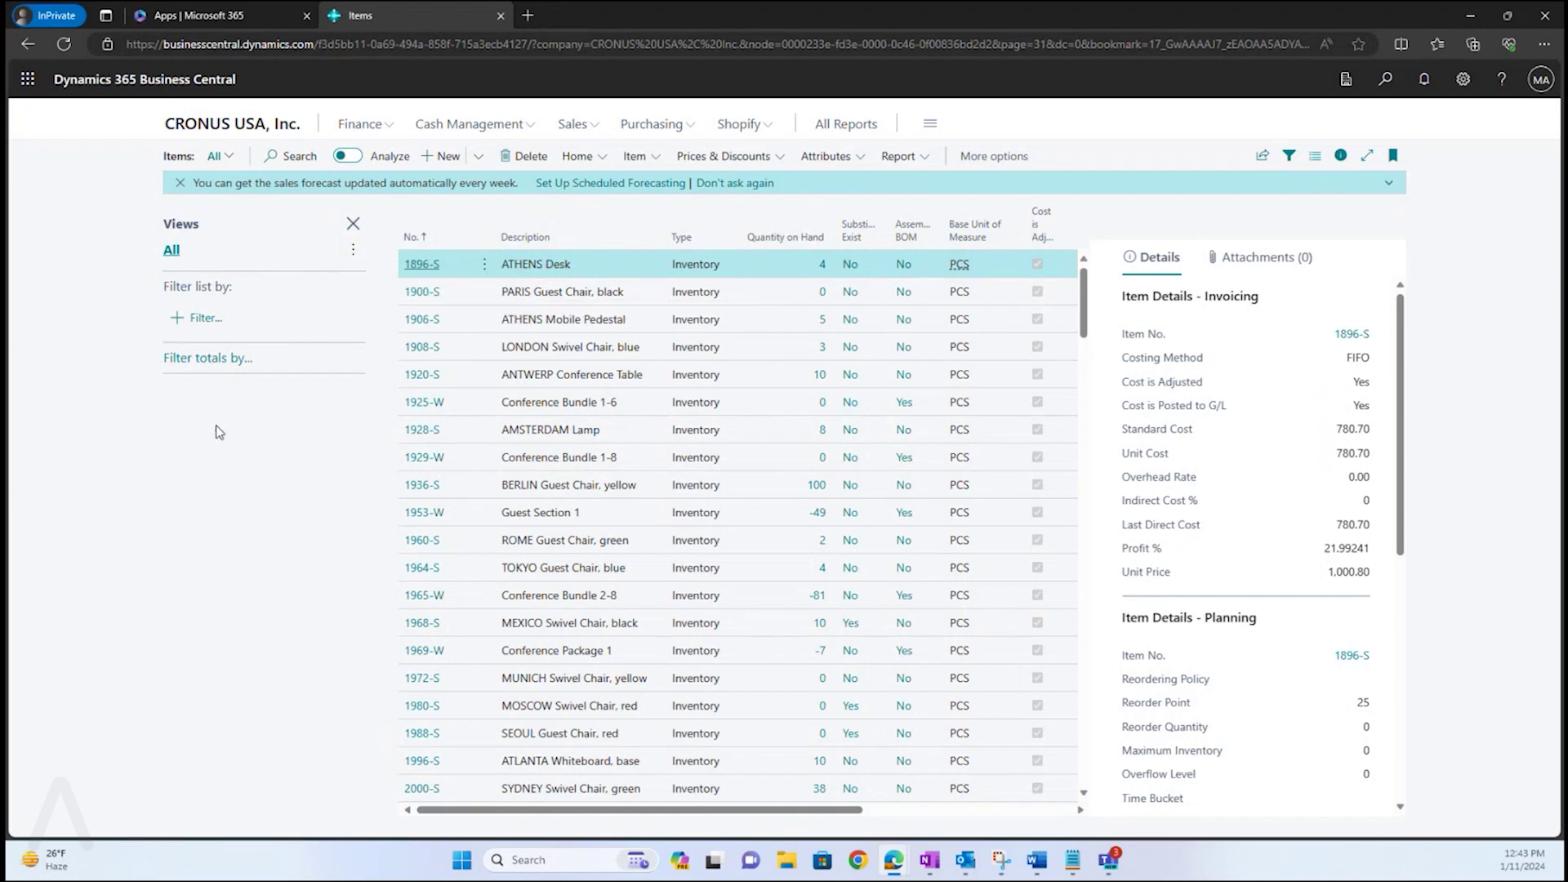
{"action": "left_click", "coordinate": [205, 328]}
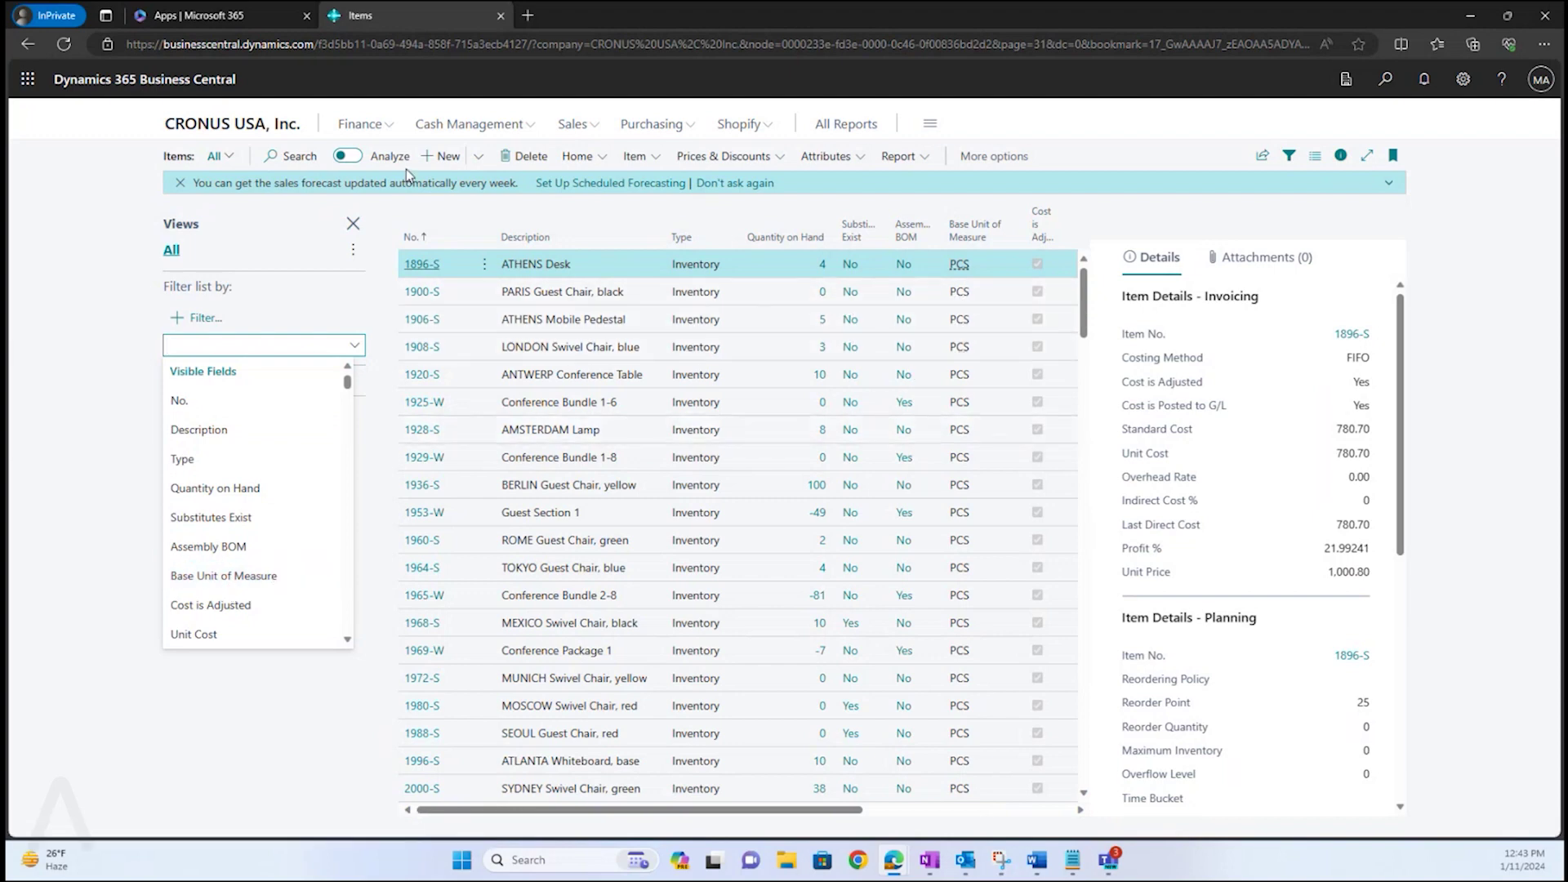
Step: Filter the Items list to Quantity on Hand >0, then pick Unit Price as a second filter field
{"action": "left_click", "coordinate": [223, 490]}
{"action": "type", "text": ">0"}
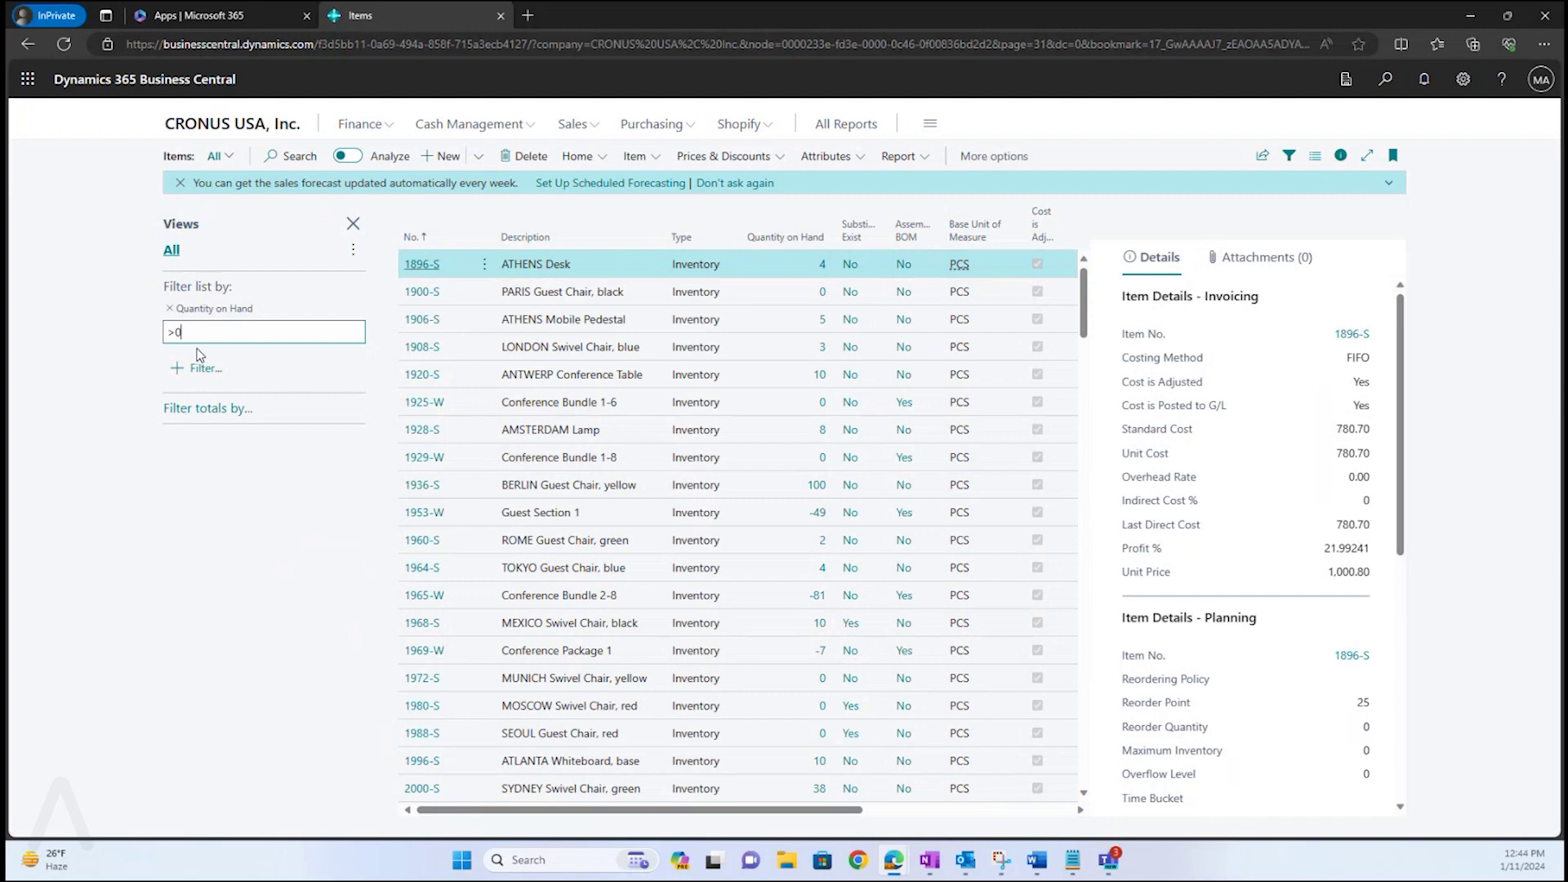
{"action": "key", "text": "Return"}
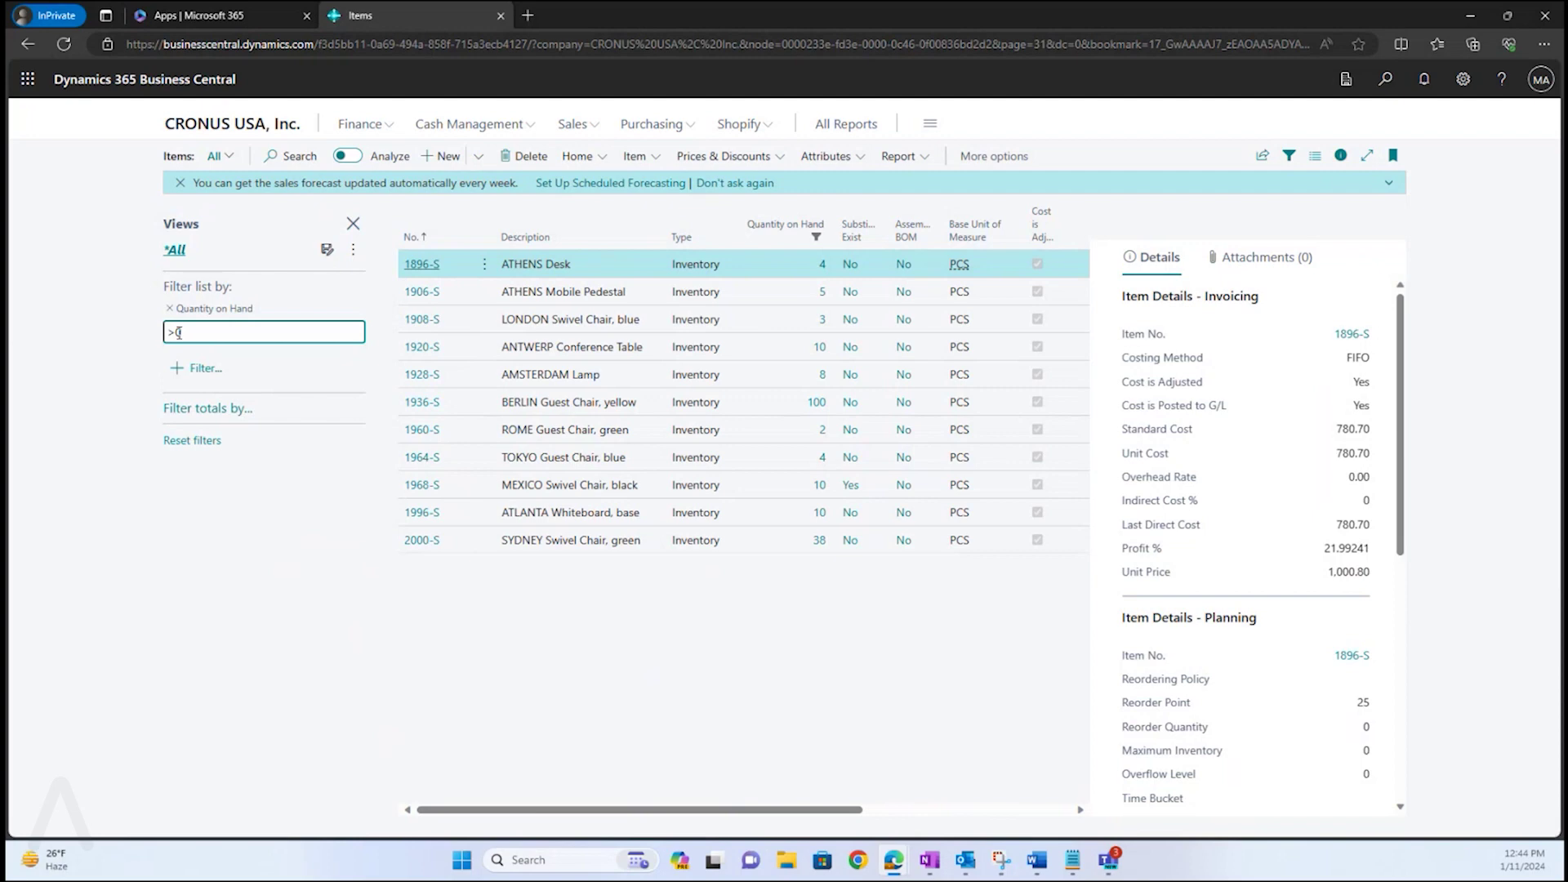
{"action": "left_click", "coordinate": [205, 371]}
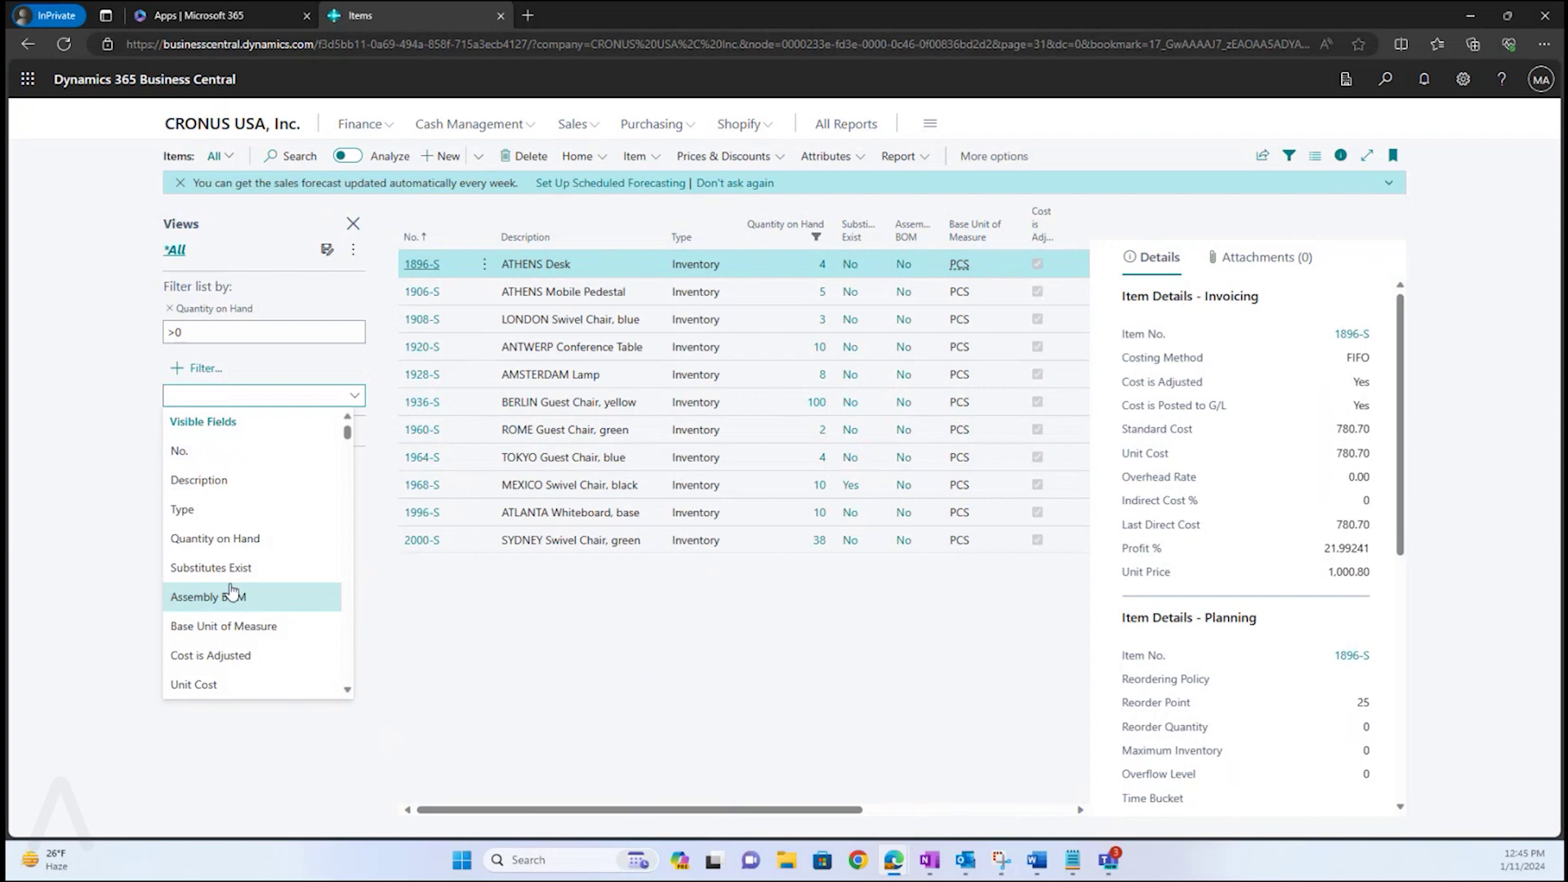
{"action": "scroll", "coordinate": [294, 594], "scroll_direction": "down", "scroll_amount": 3}
{"action": "scroll", "coordinate": [280, 588], "scroll_direction": "down", "scroll_amount": 1}
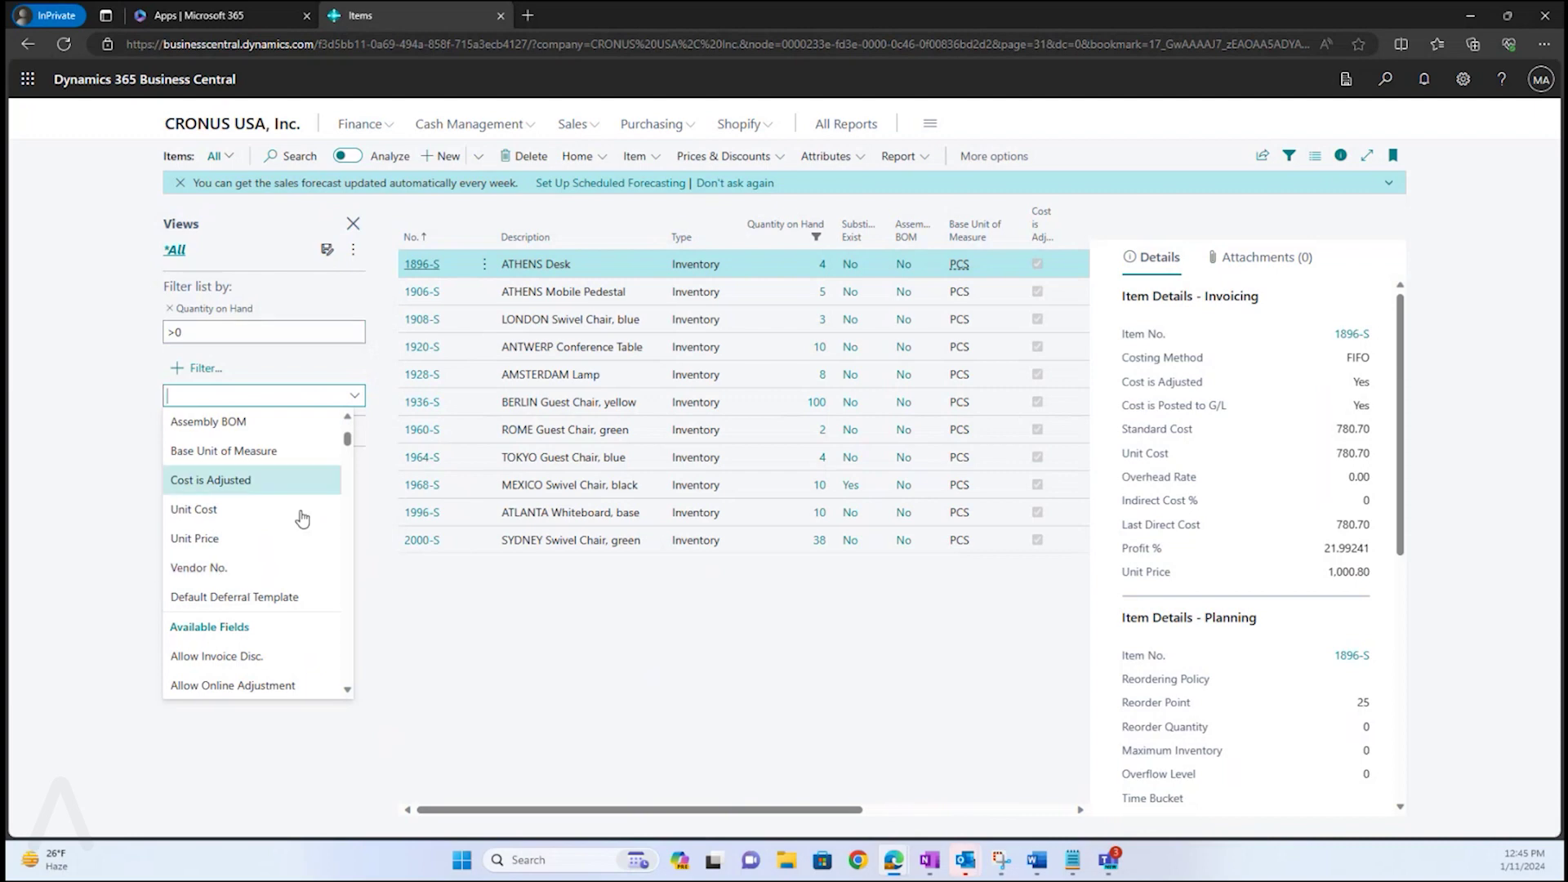
Step: Drop the Unit Price >0 filter and reapply only Quantity on Hand >0
{"action": "left_click", "coordinate": [226, 538]}
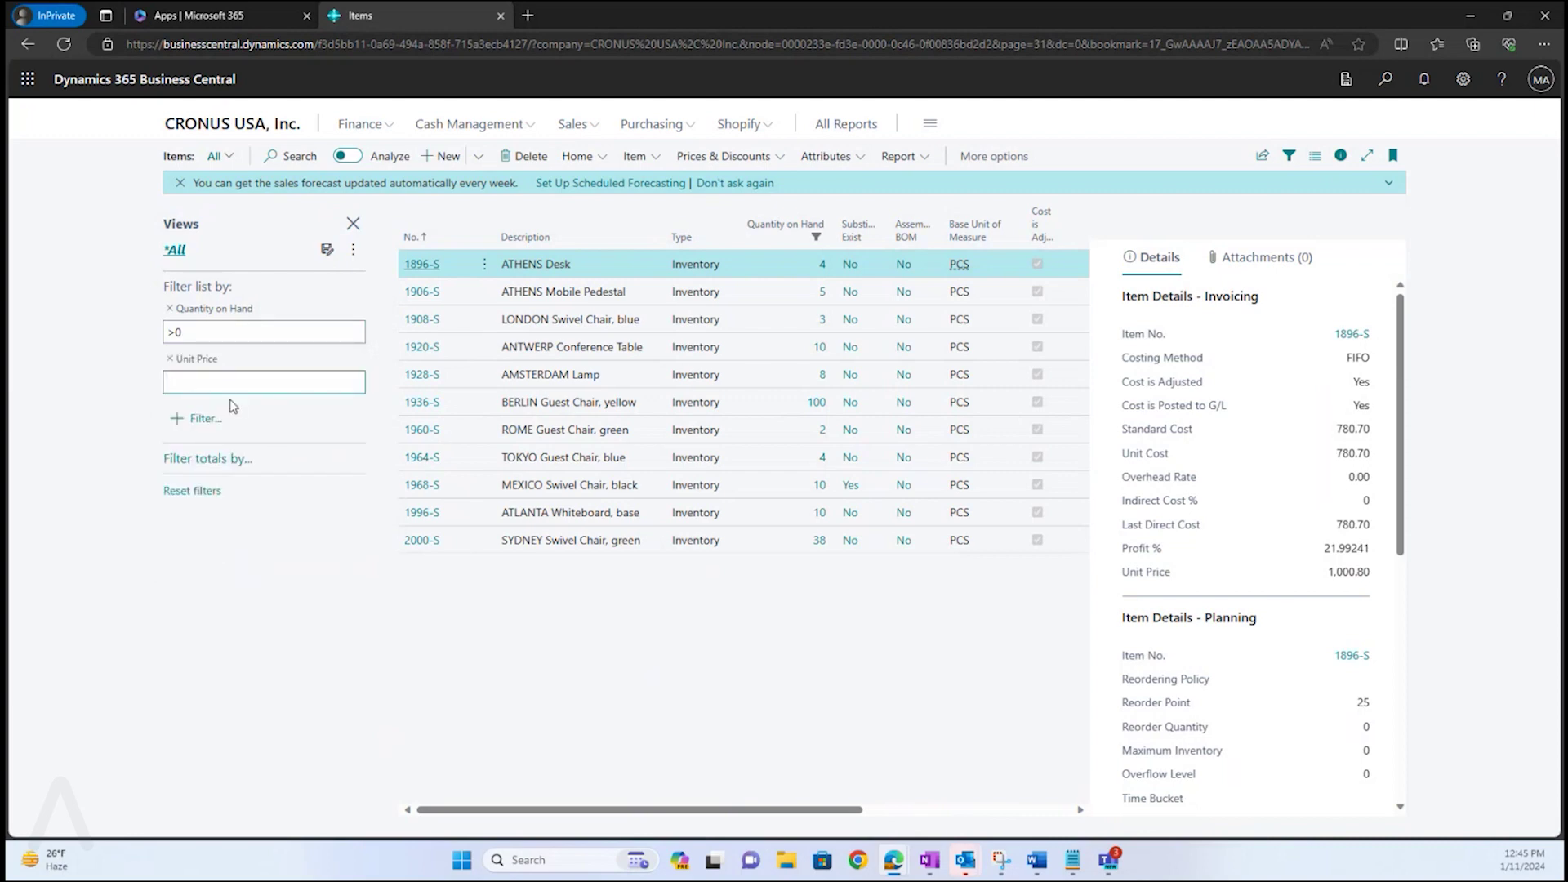
{"action": "type", "text": ">"}
{"action": "type", "text": "0"}
{"action": "key", "text": "shift+Tab"}
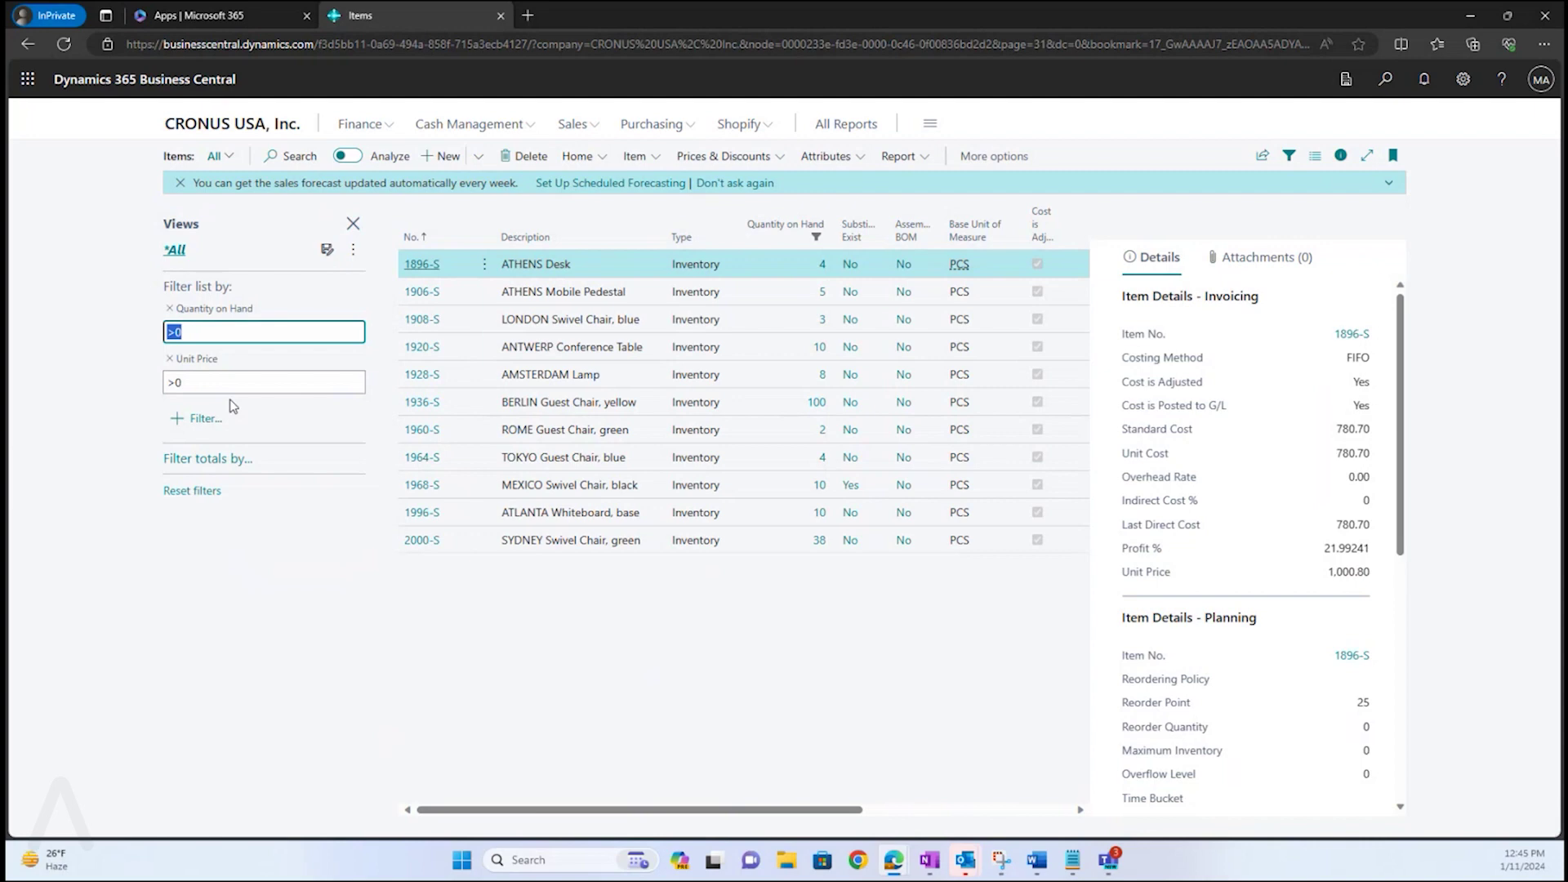
{"action": "key", "text": "BackSpace"}
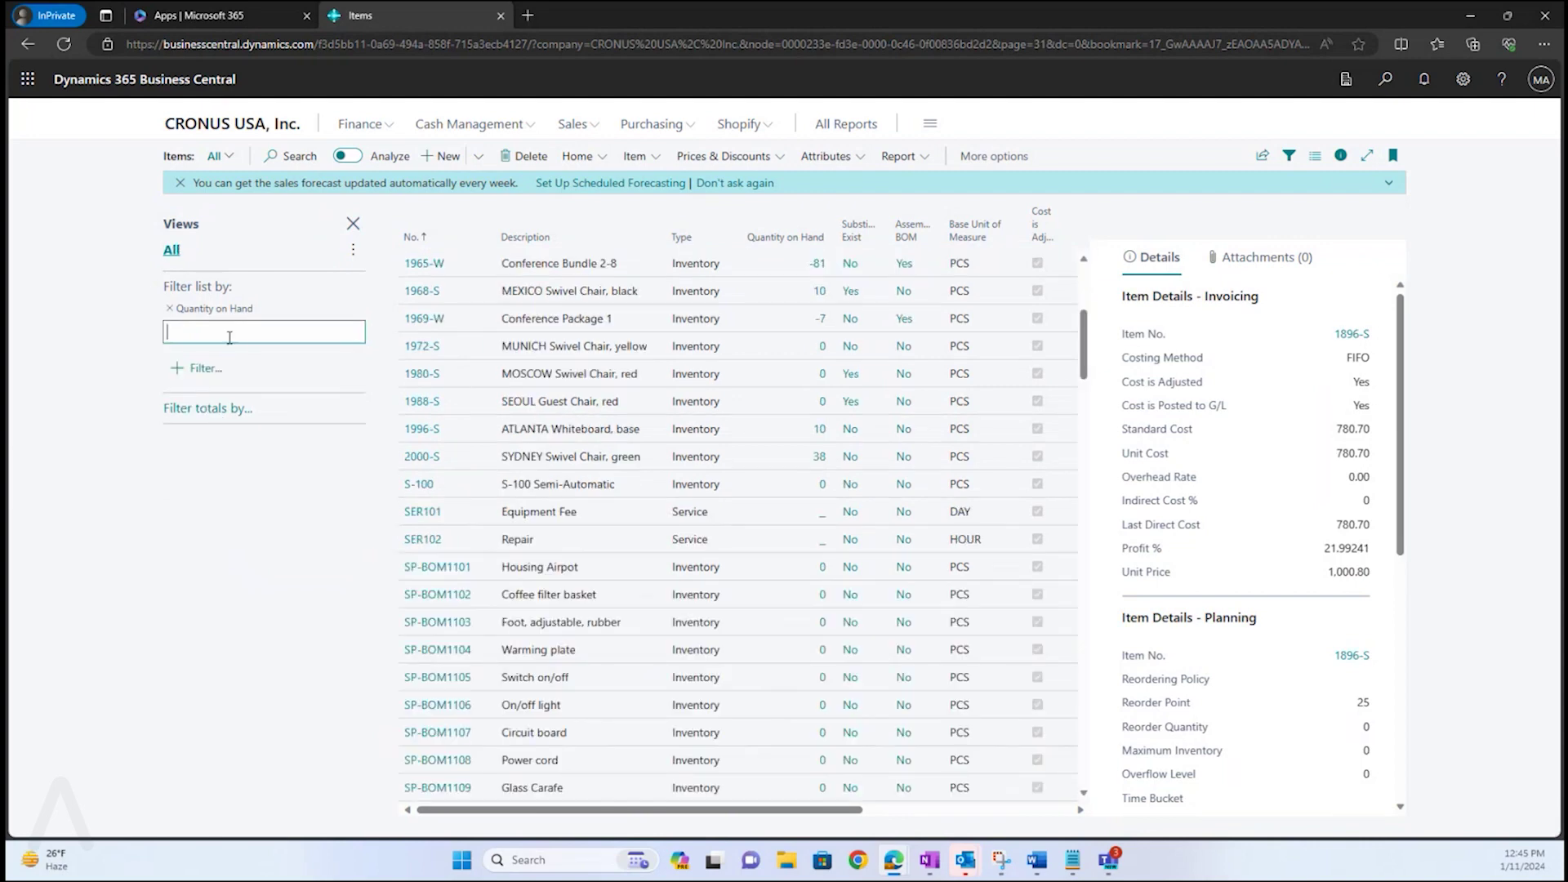
{"action": "type", "text": ">"}
{"action": "type", "text": "0"}
{"action": "key", "text": "Return"}
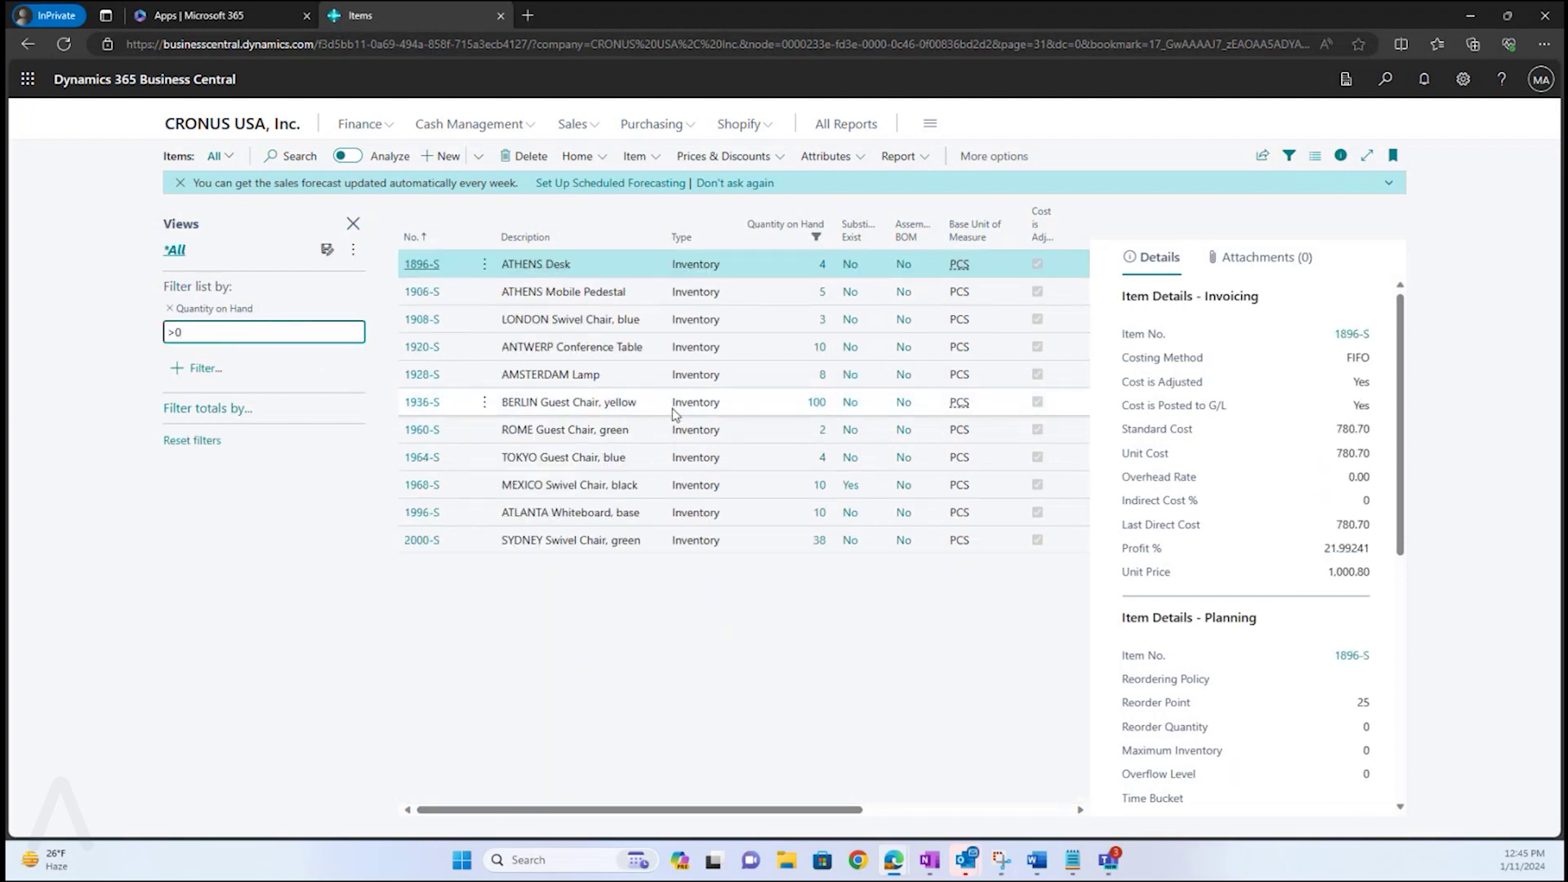
Step: Save the Quantity on Hand >0 filter as a new view named 'Items not 0'
{"action": "left_click", "coordinate": [327, 251]}
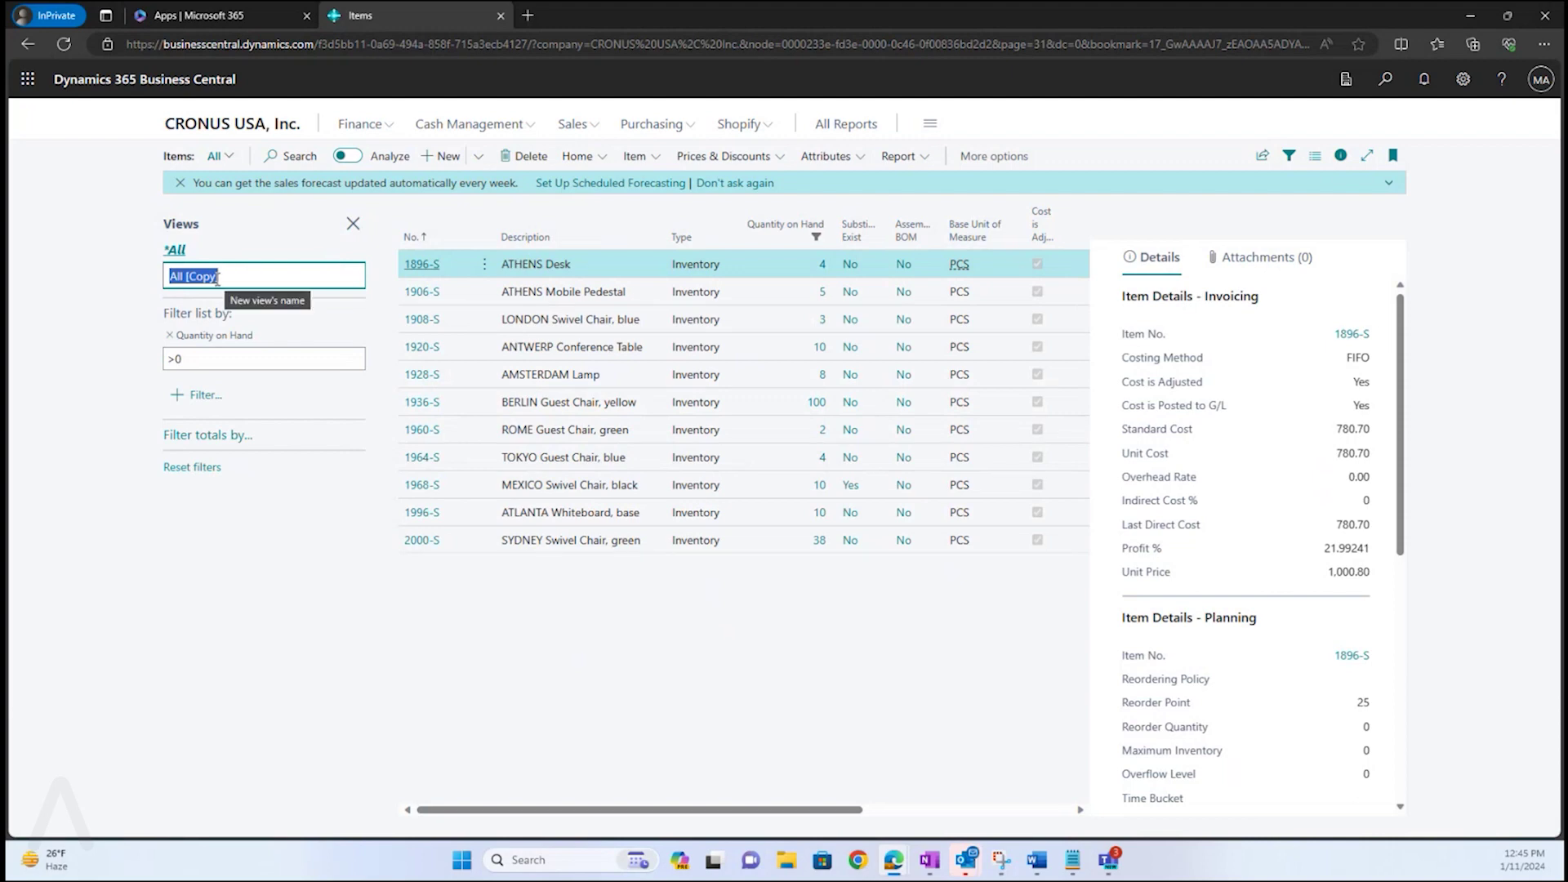
{"action": "type", "text": "Items"}
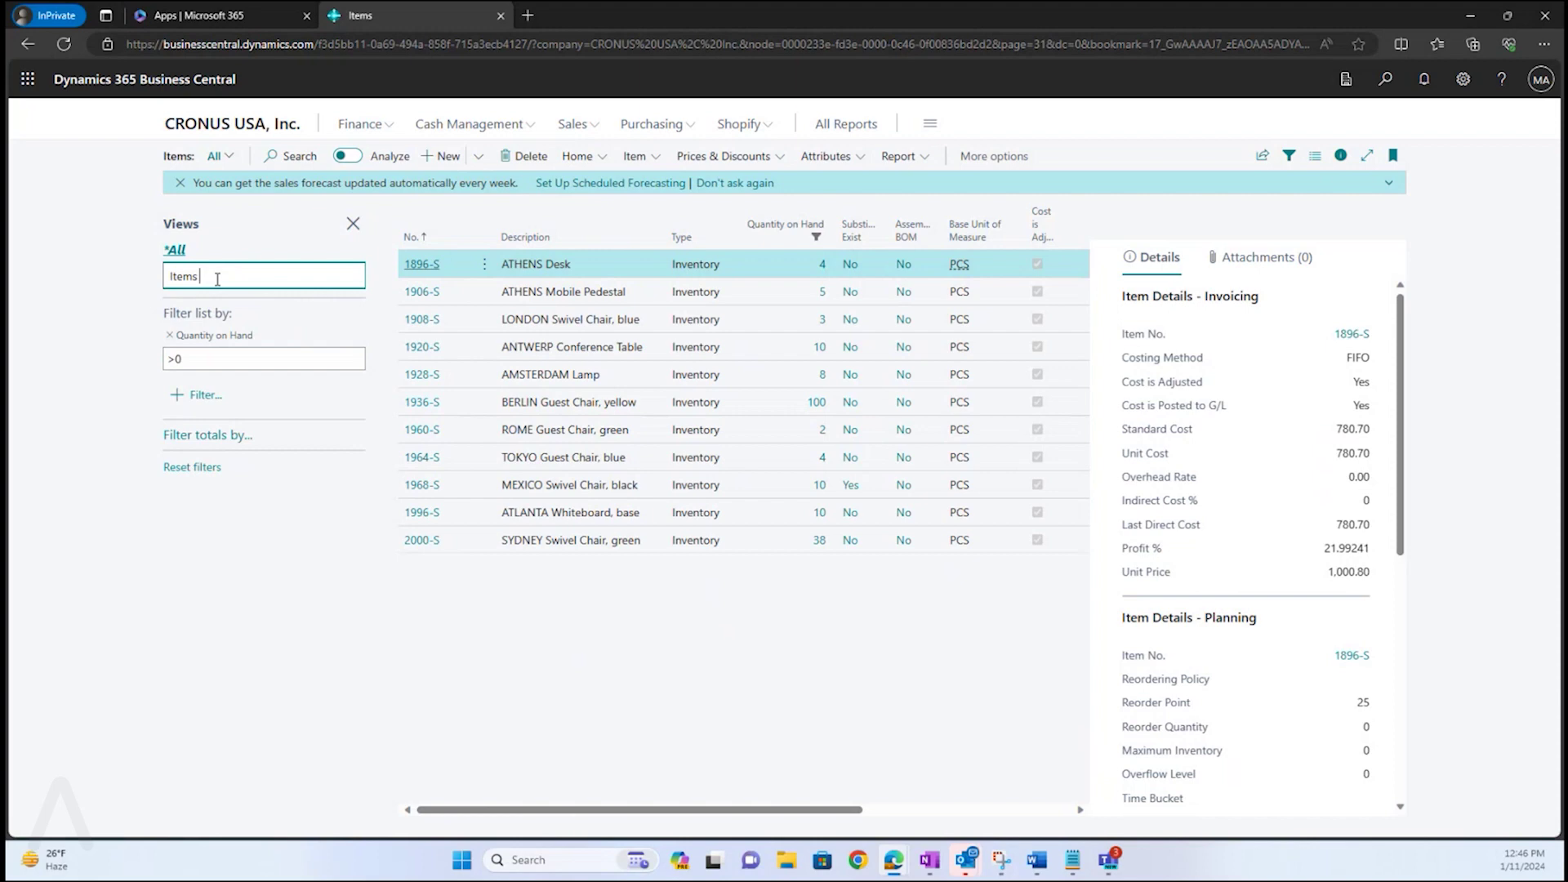
{"action": "type", "text": " not 0"}
{"action": "key", "text": "Return"}
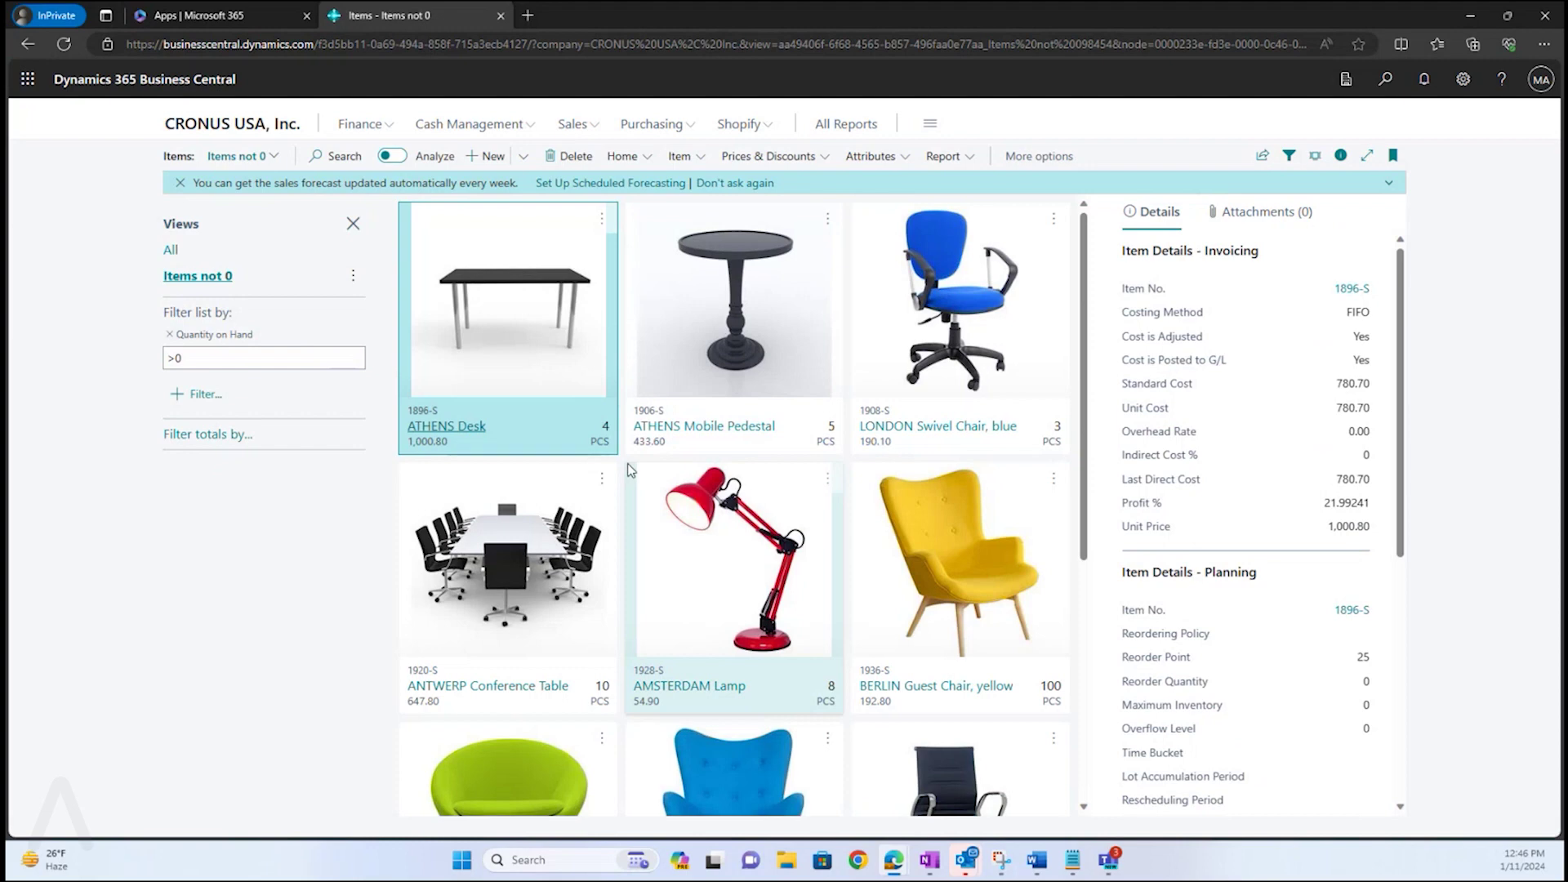
Step: Search 'item led' to open Item Ledger Entries, then show its filter pane's field list
{"action": "key", "text": "alt+q"}
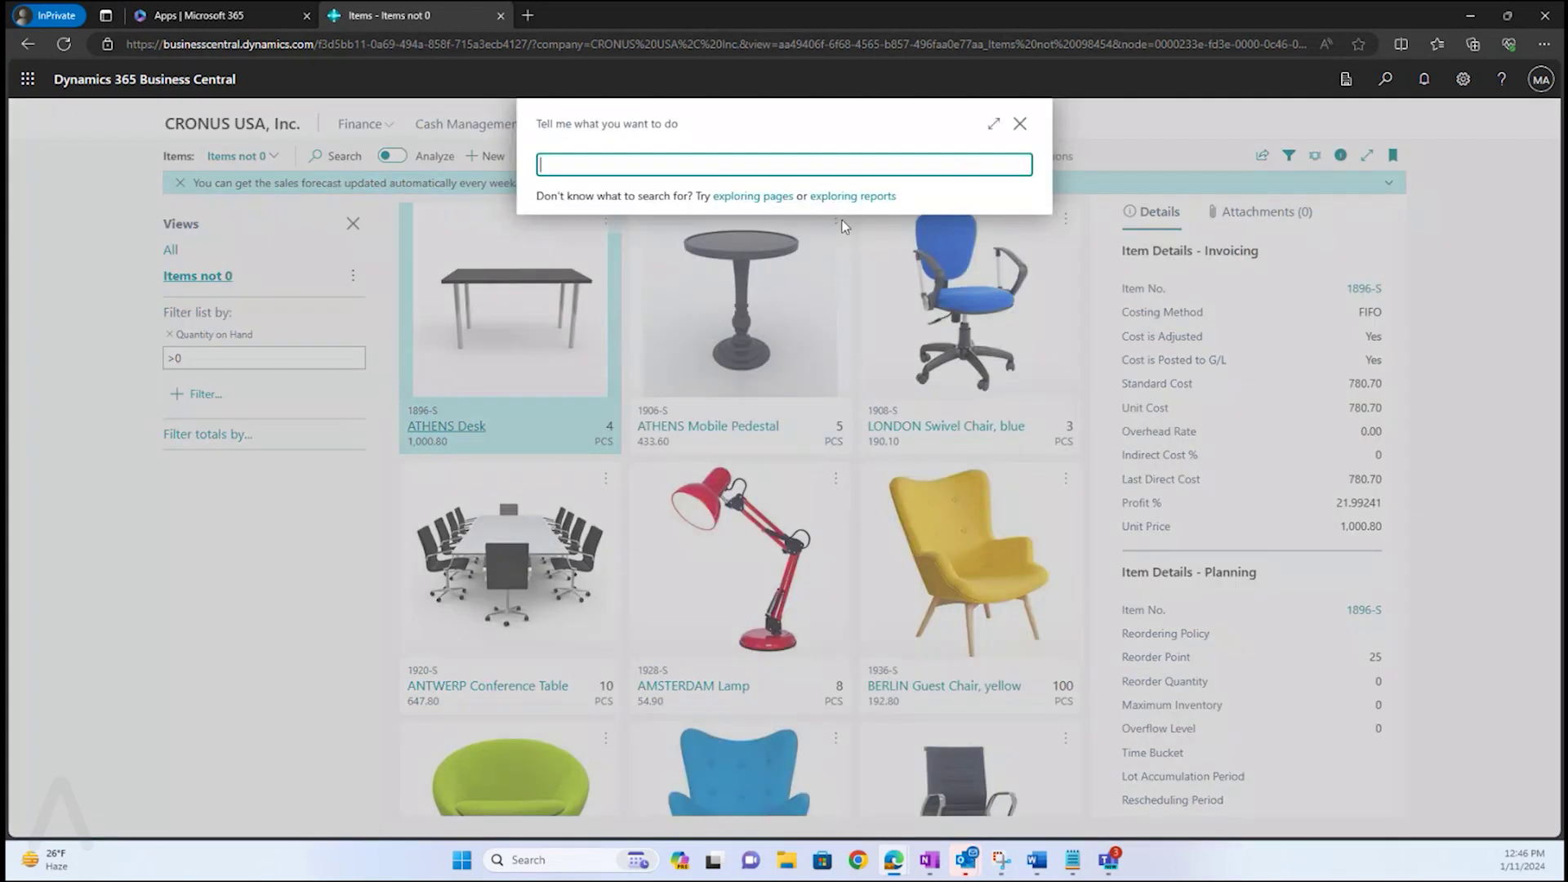
{"action": "type", "text": "item led"}
{"action": "left_click", "coordinate": [711, 426]}
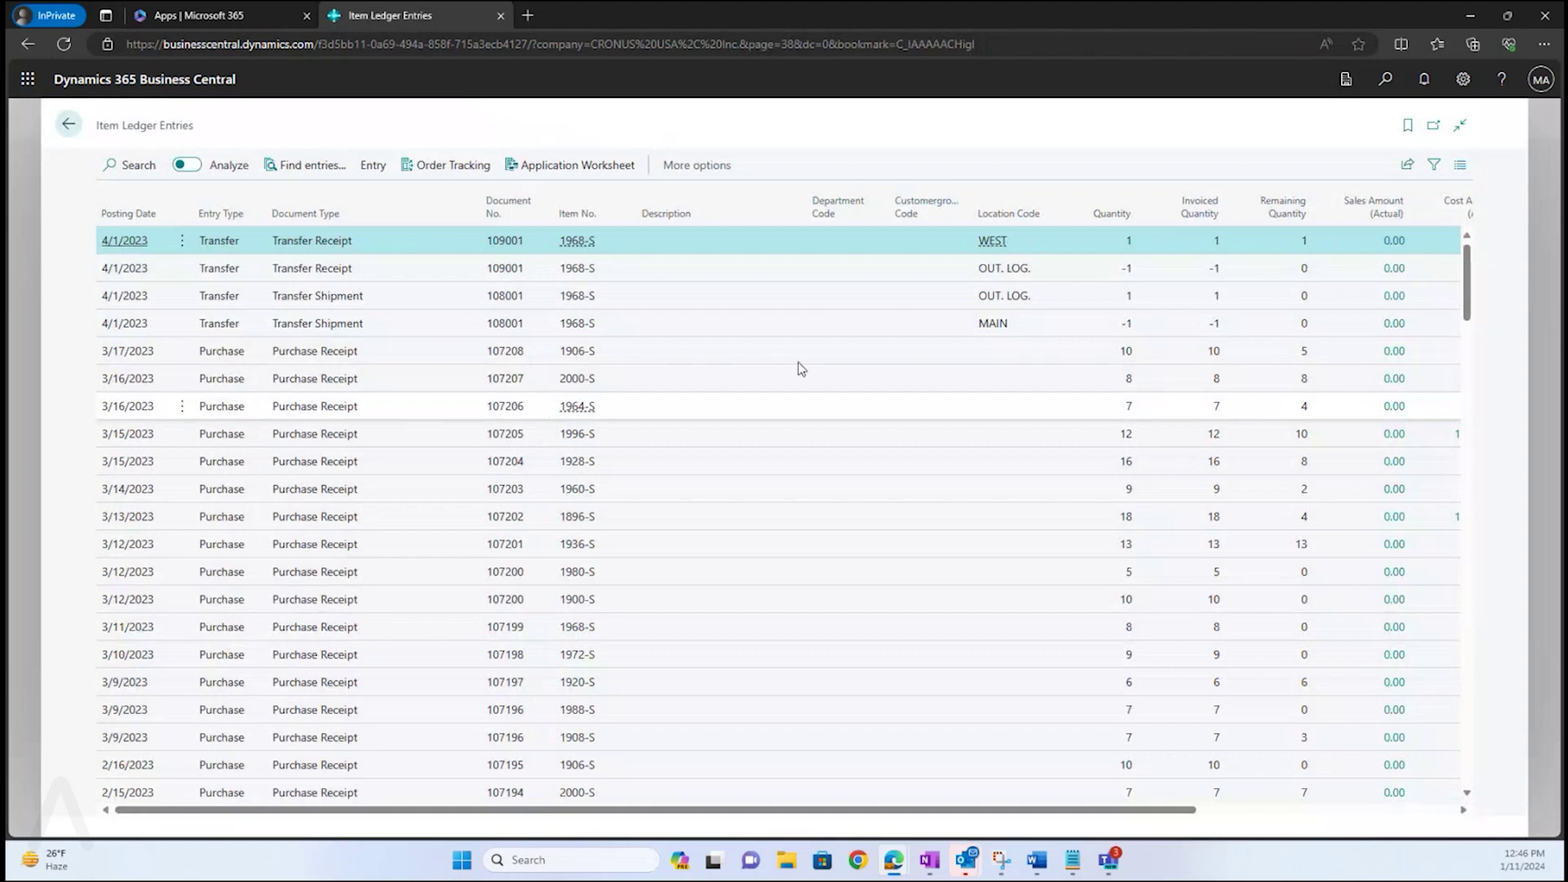
{"action": "left_click", "coordinate": [1435, 166]}
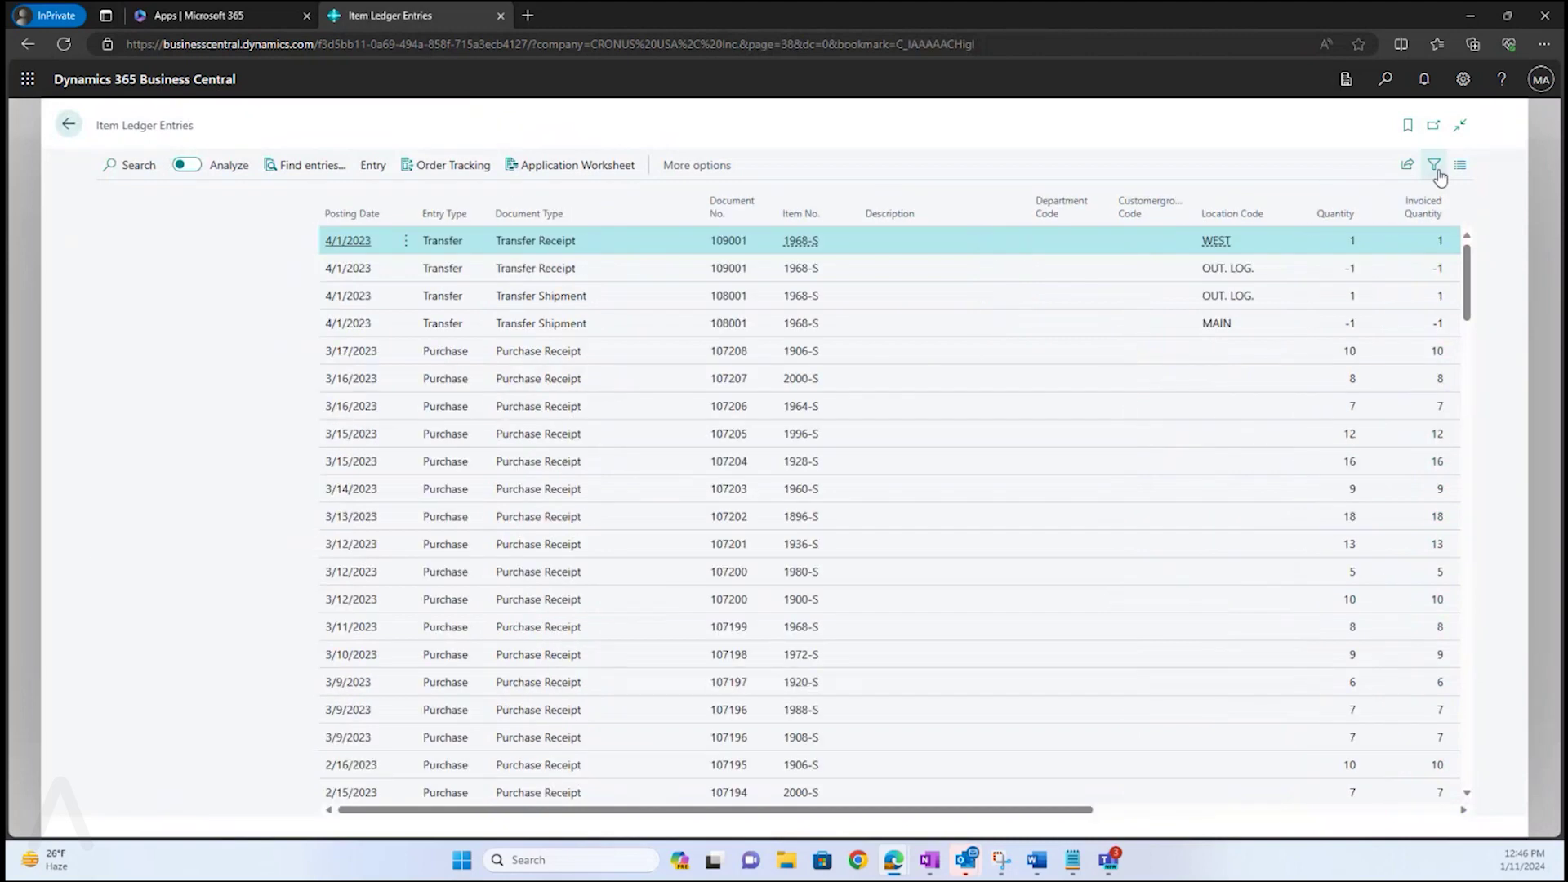
{"action": "left_click", "coordinate": [137, 303]}
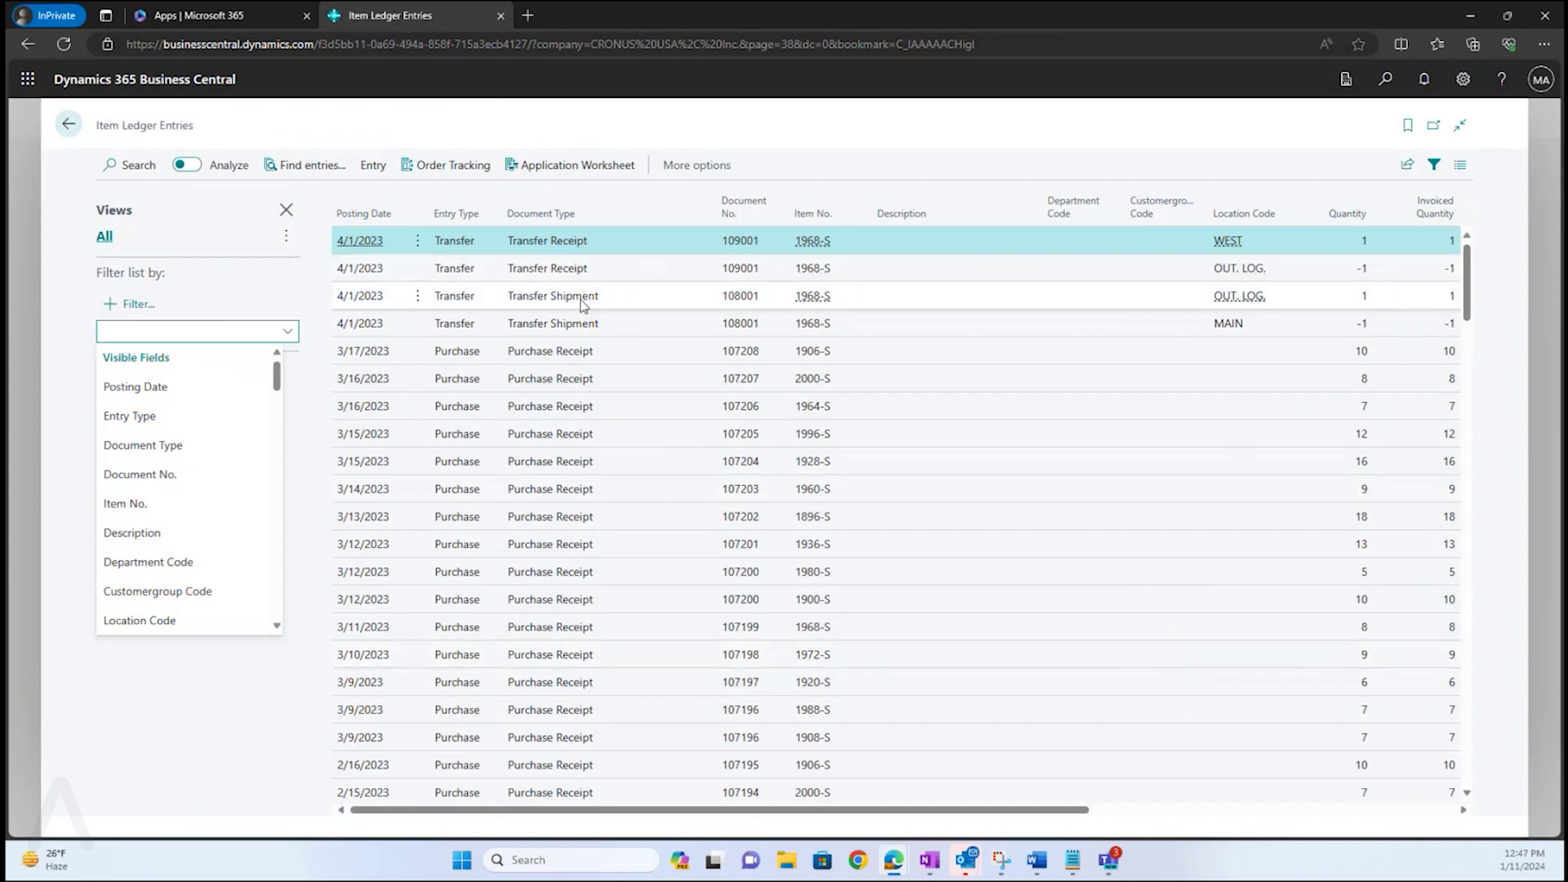
Step: Filter Item Ledger Entries to Document Type Transfer Receipt and save it as view 'Transfer Rec'
{"action": "left_click", "coordinate": [142, 445]}
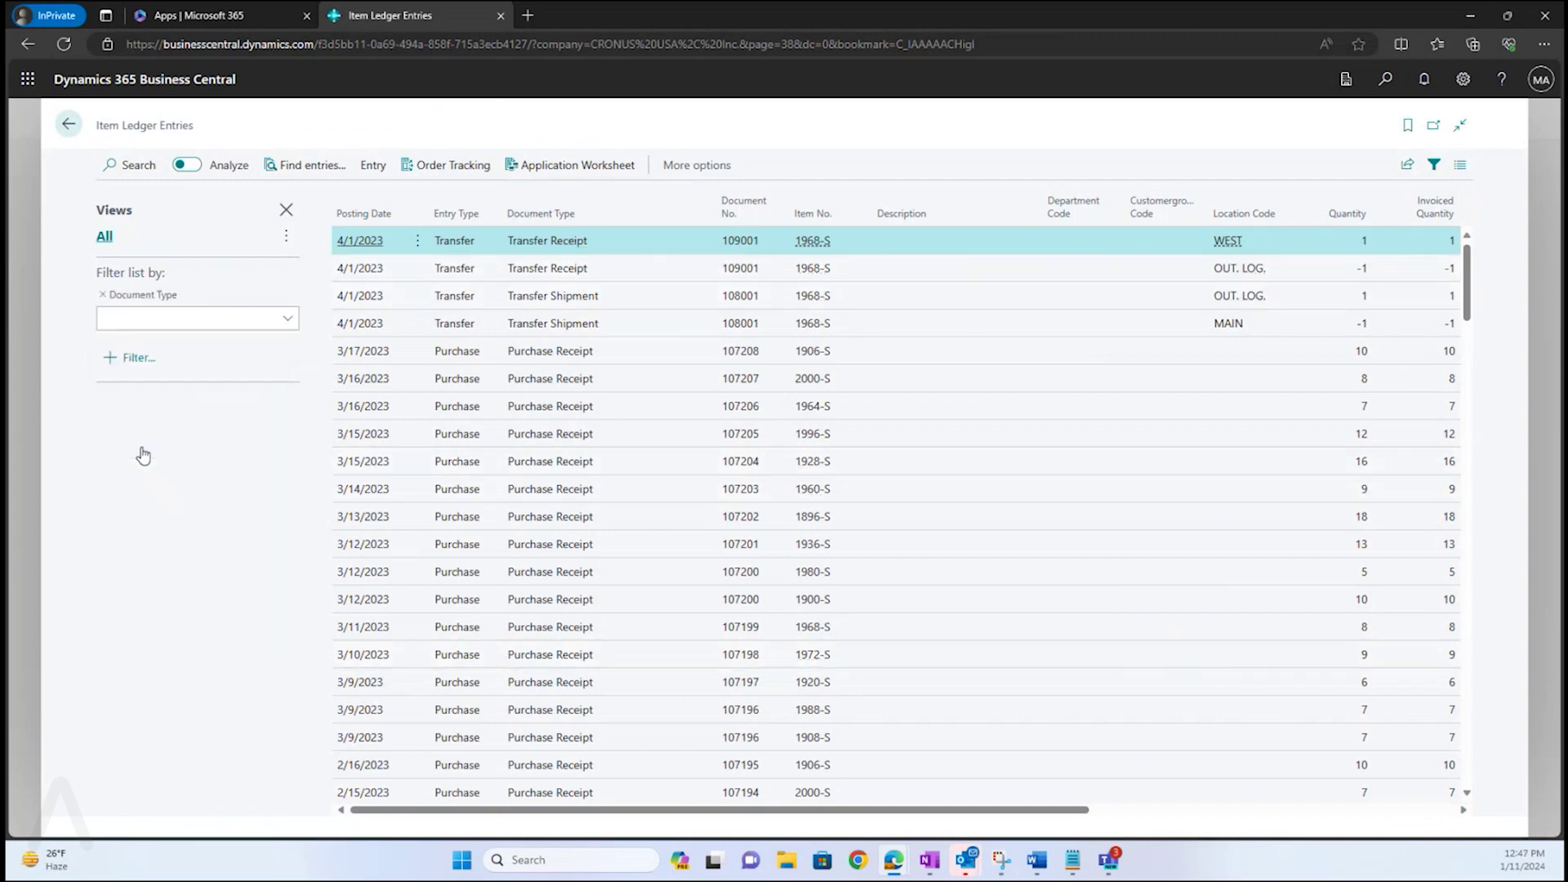
{"action": "left_click", "coordinate": [288, 321]}
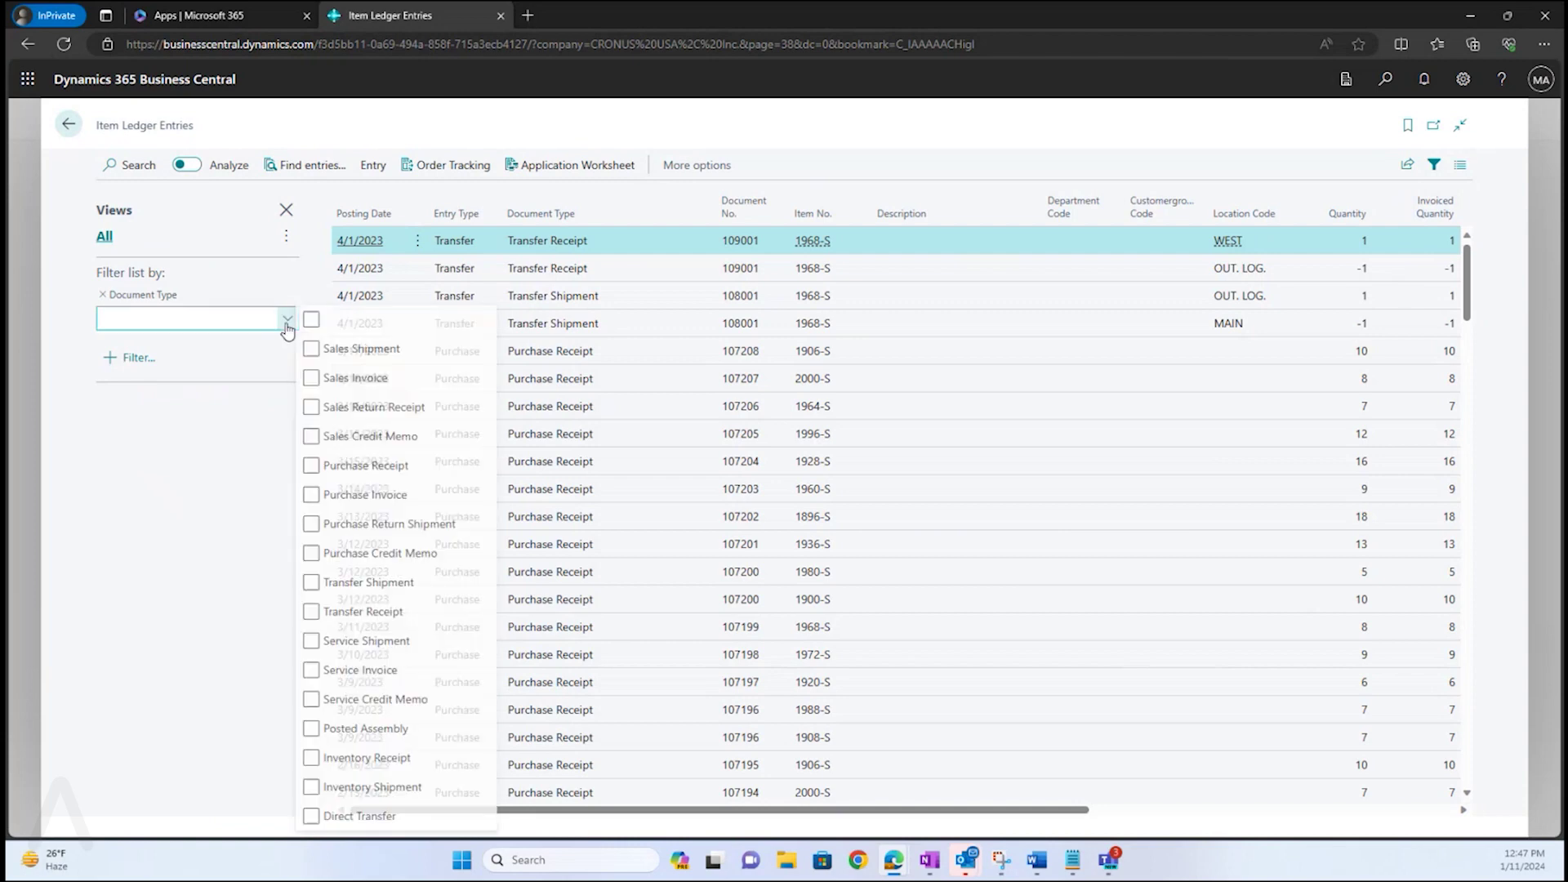
{"action": "left_click", "coordinate": [375, 616]}
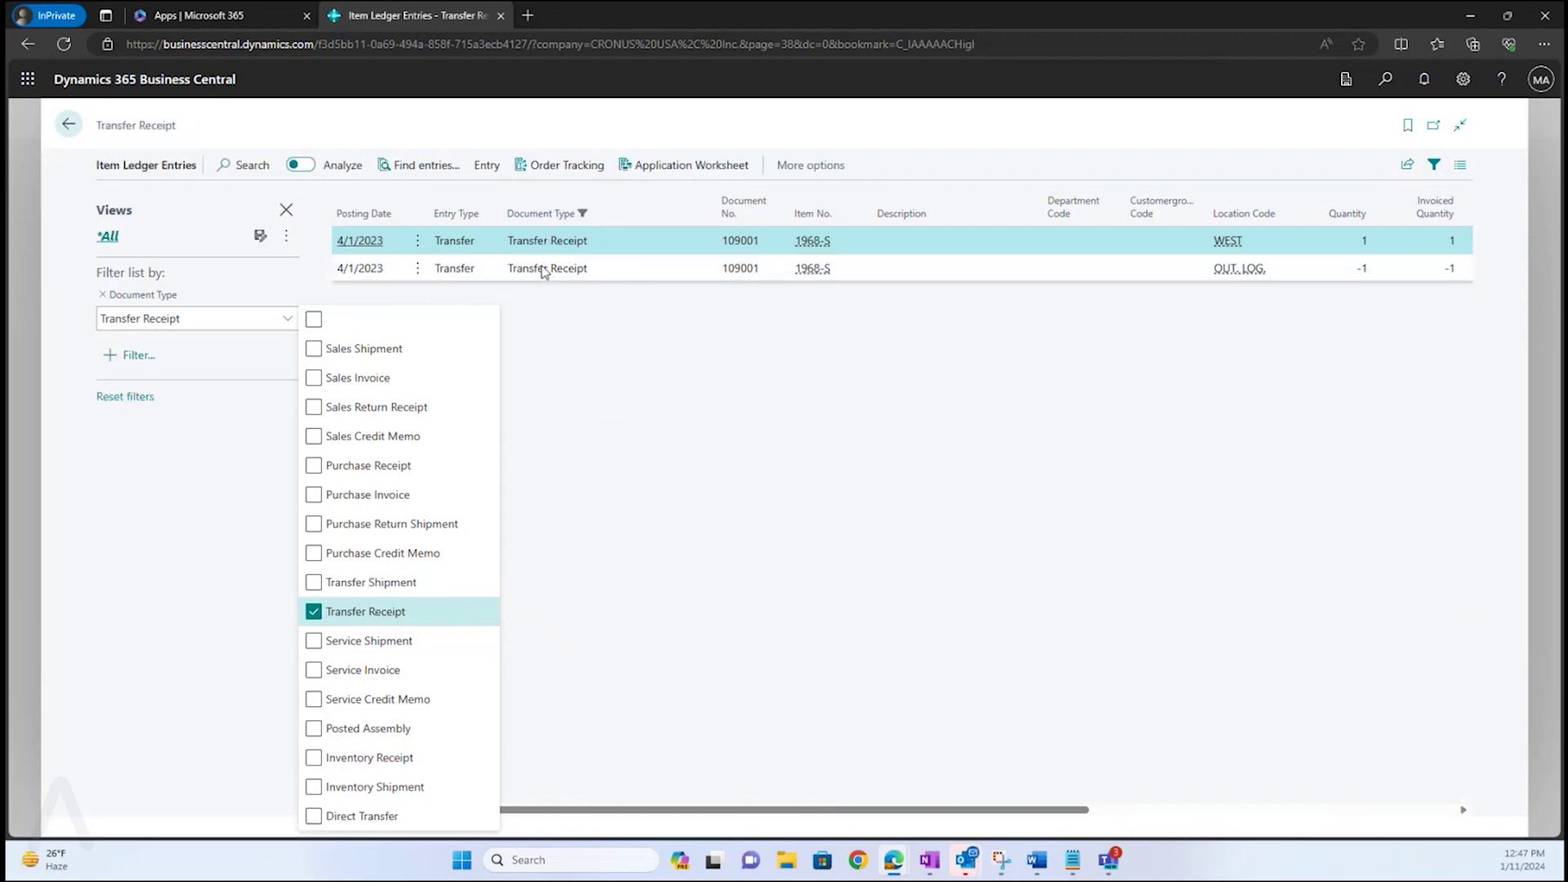
{"action": "left_click", "coordinate": [260, 237]}
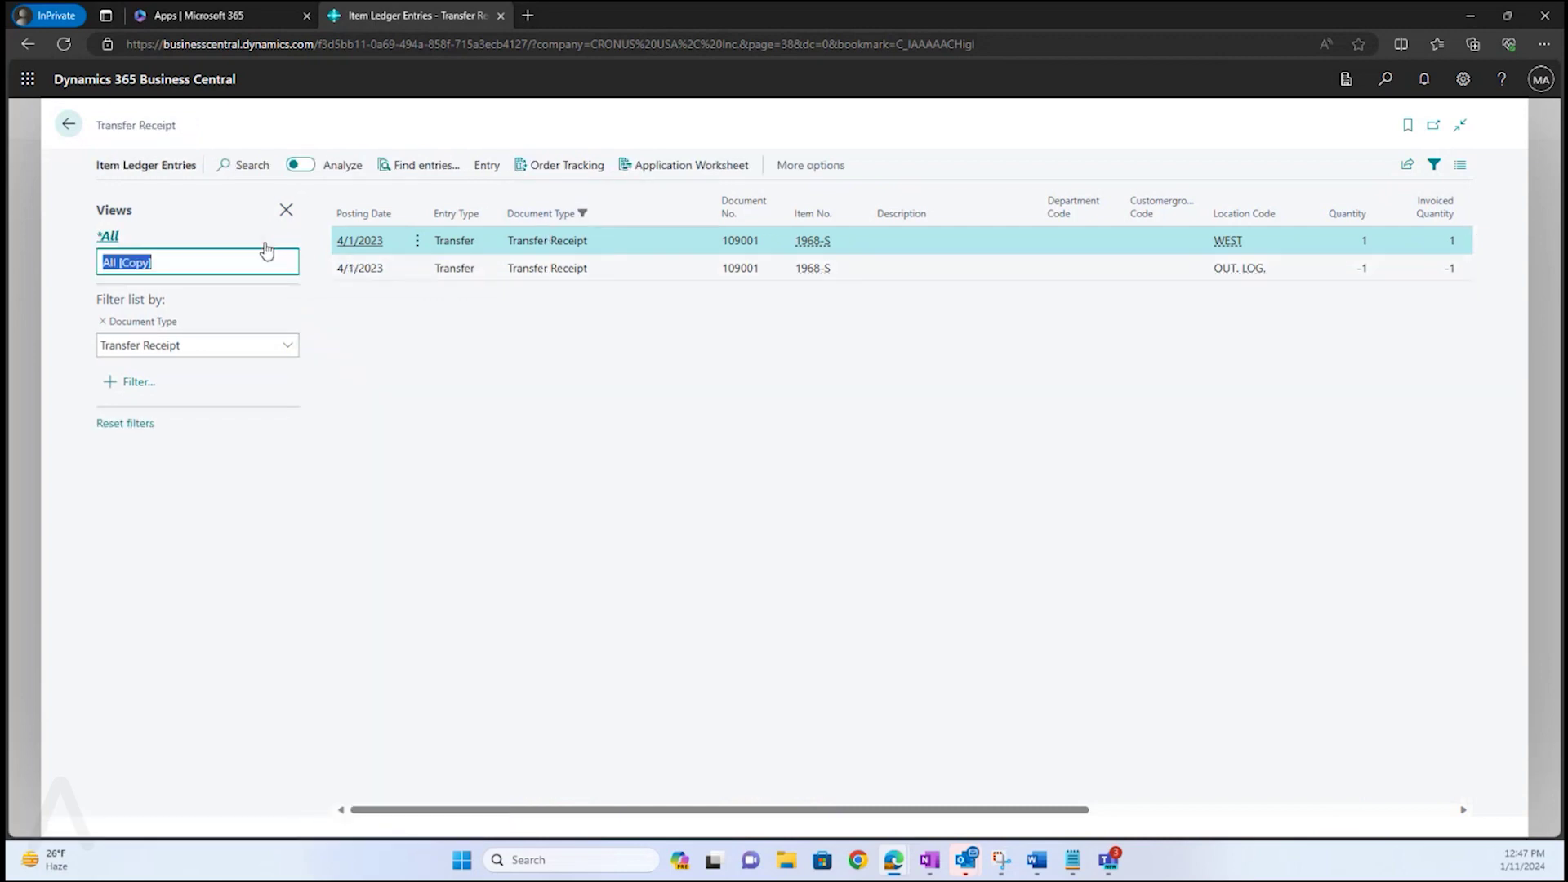
{"action": "type", "text": "Trans"}
{"action": "type", "text": "fer R"}
{"action": "type", "text": "c"}
{"action": "key", "text": "Return"}
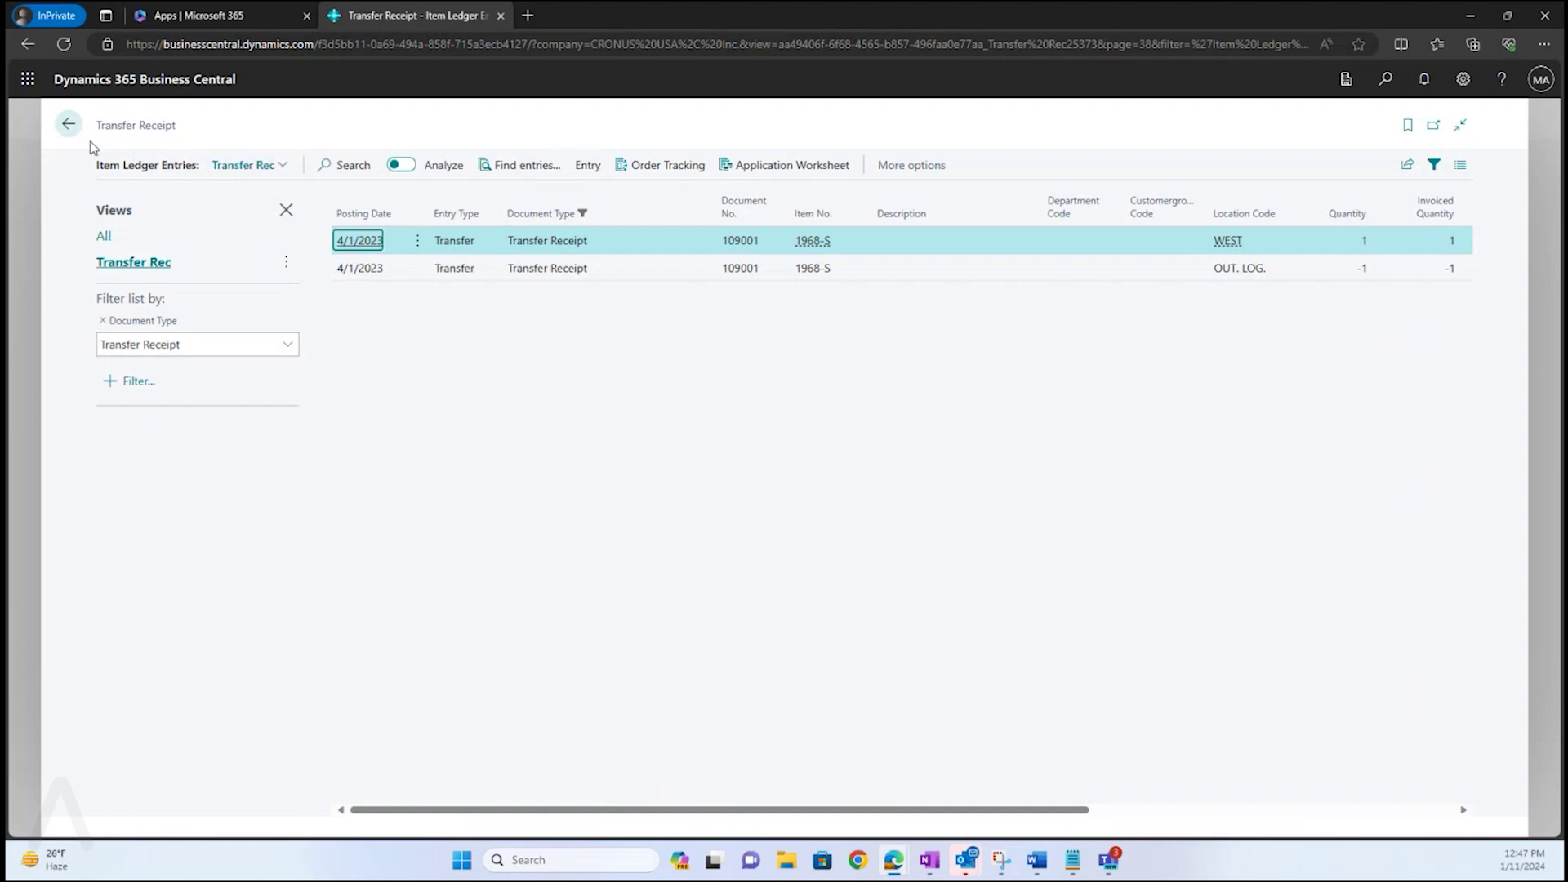
{"action": "left_click", "coordinate": [68, 124]}
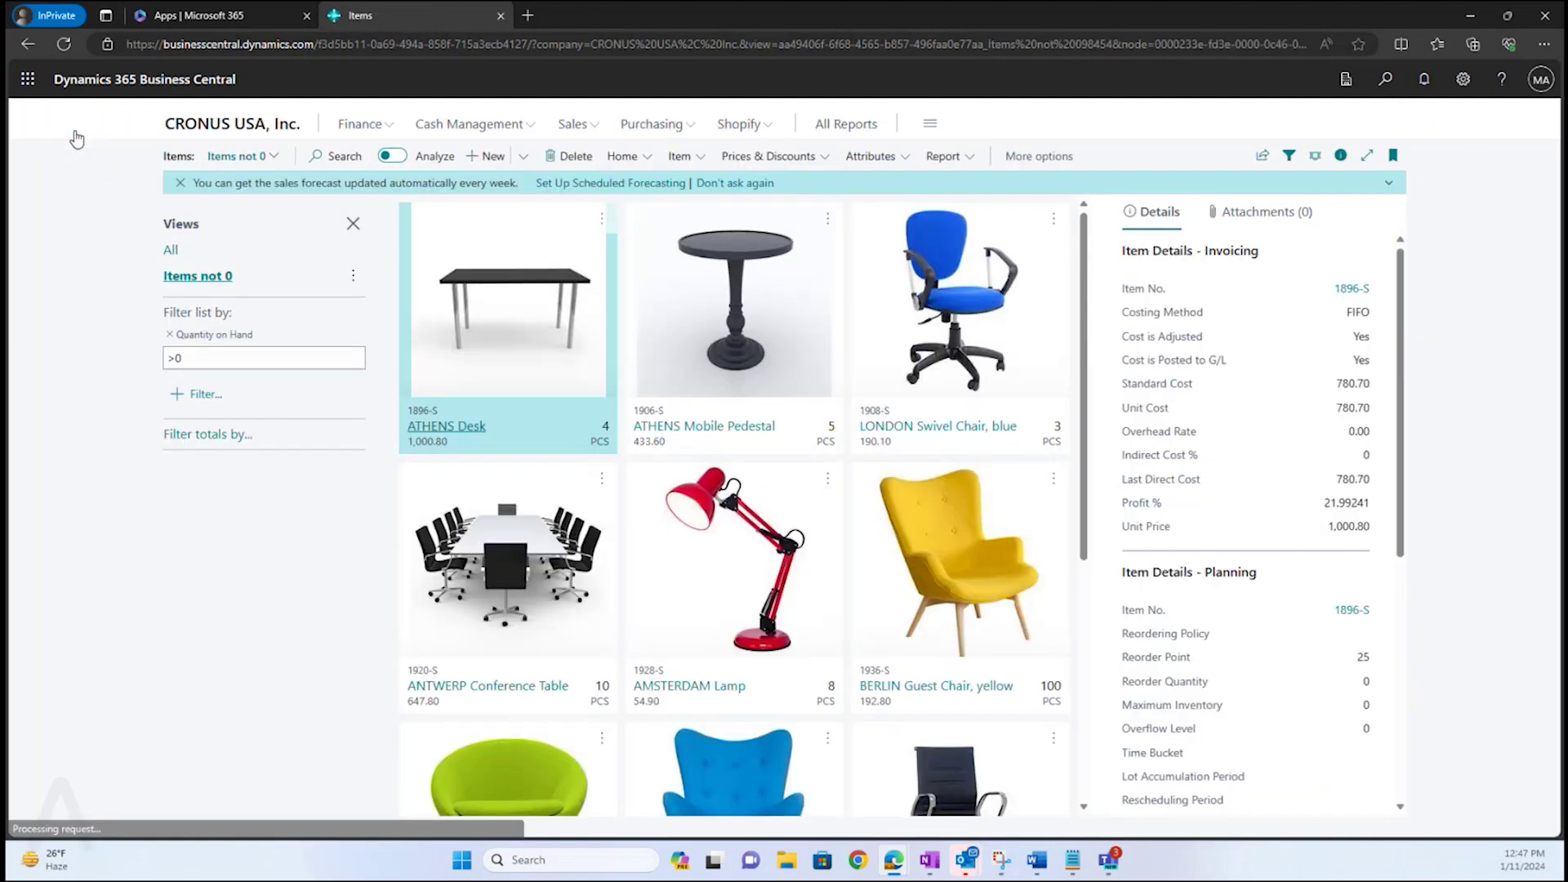
{"action": "left_click", "coordinate": [1384, 79]}
{"action": "type", "text": "item led"}
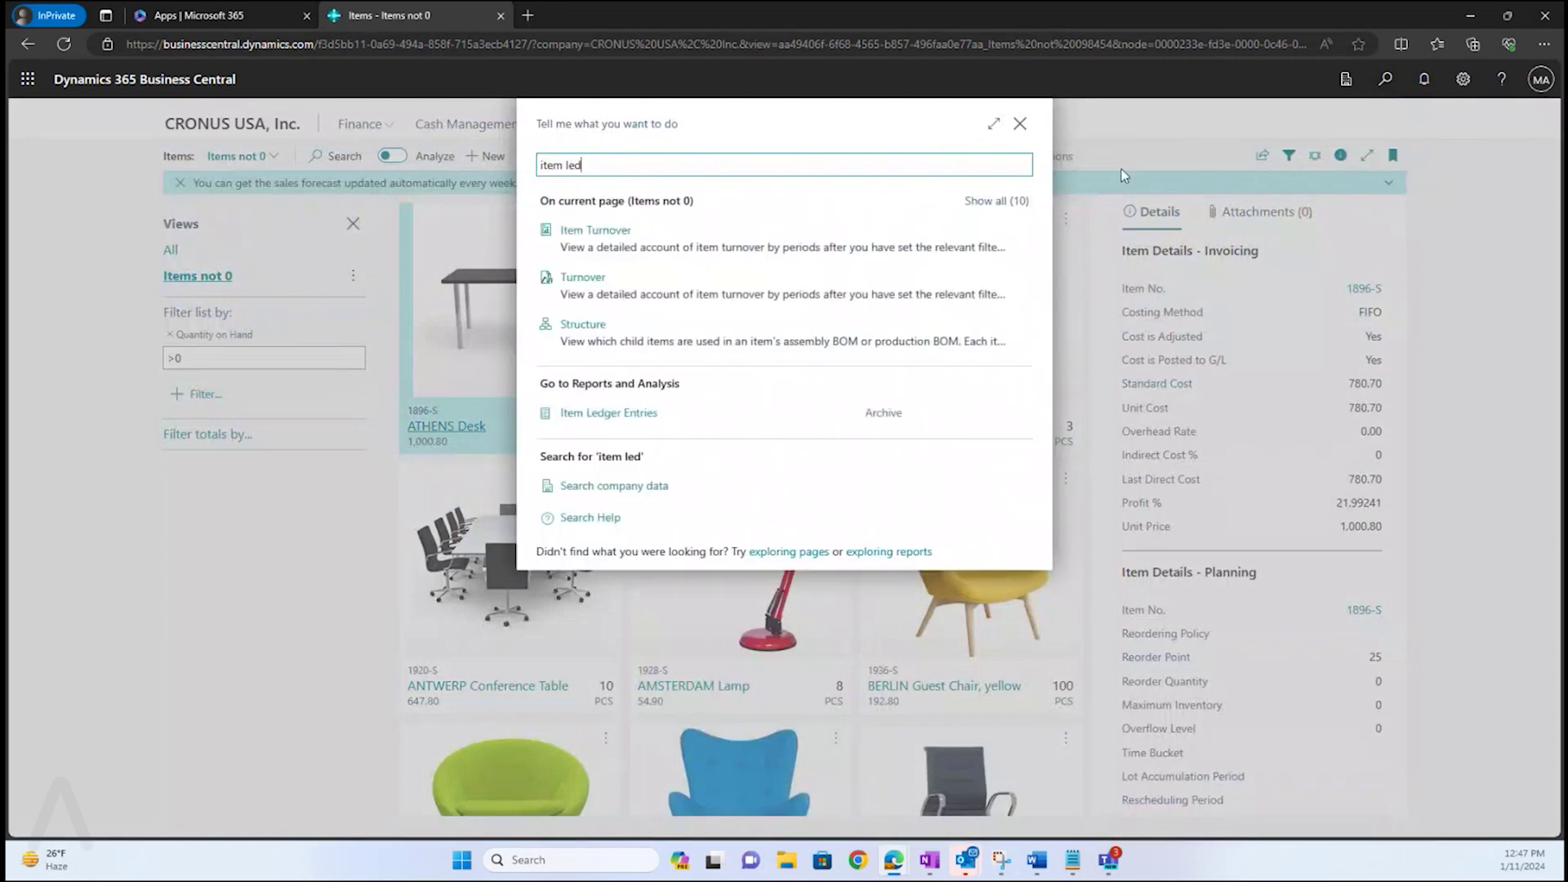
{"action": "left_click", "coordinate": [610, 413]}
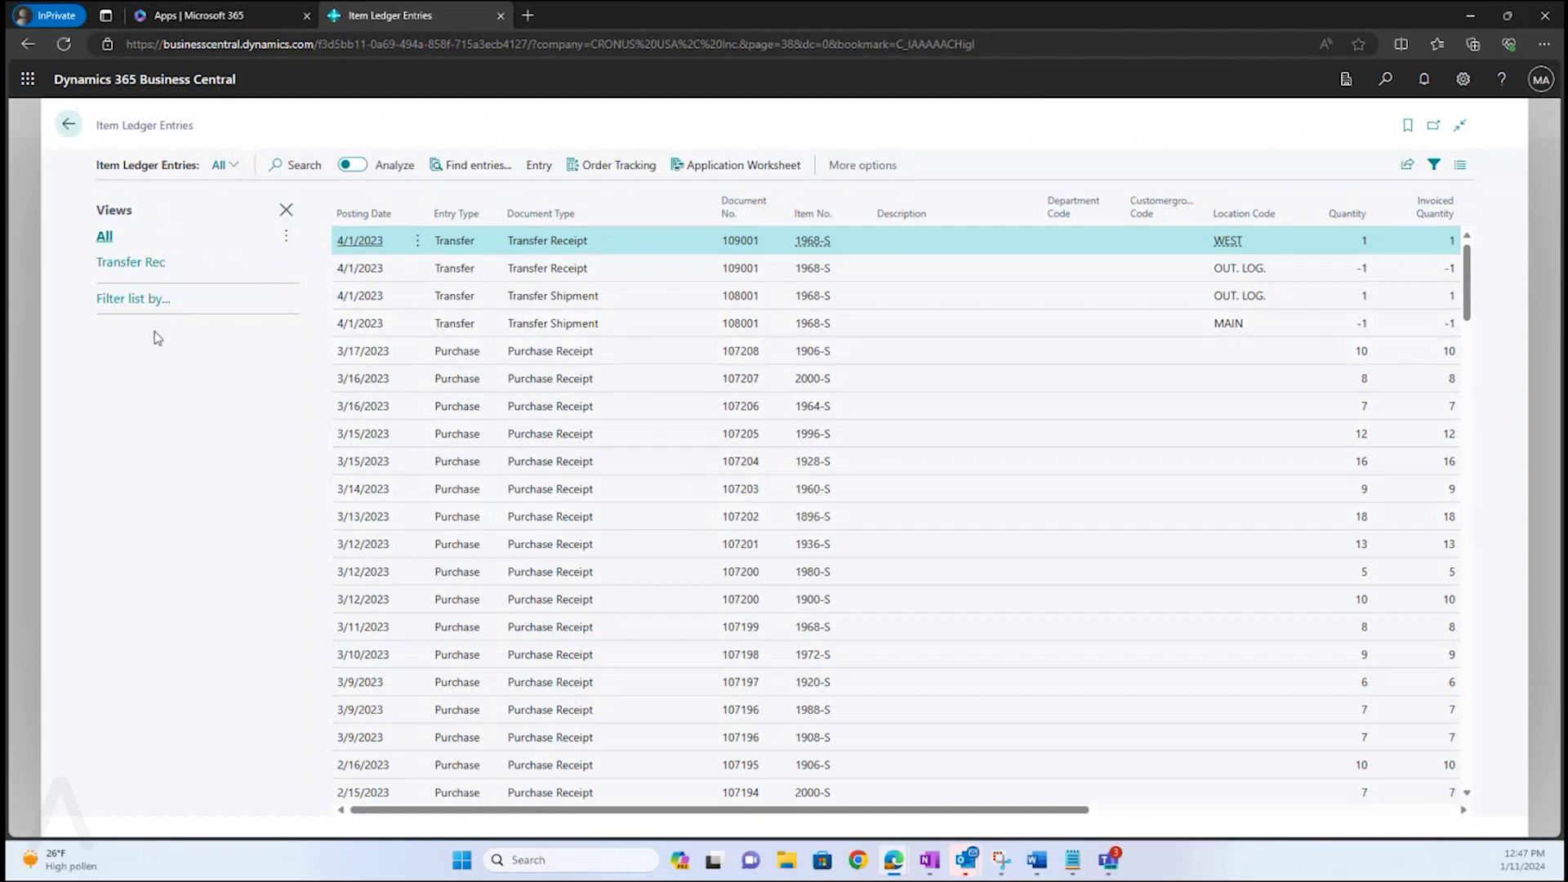
{"action": "left_click", "coordinate": [129, 263]}
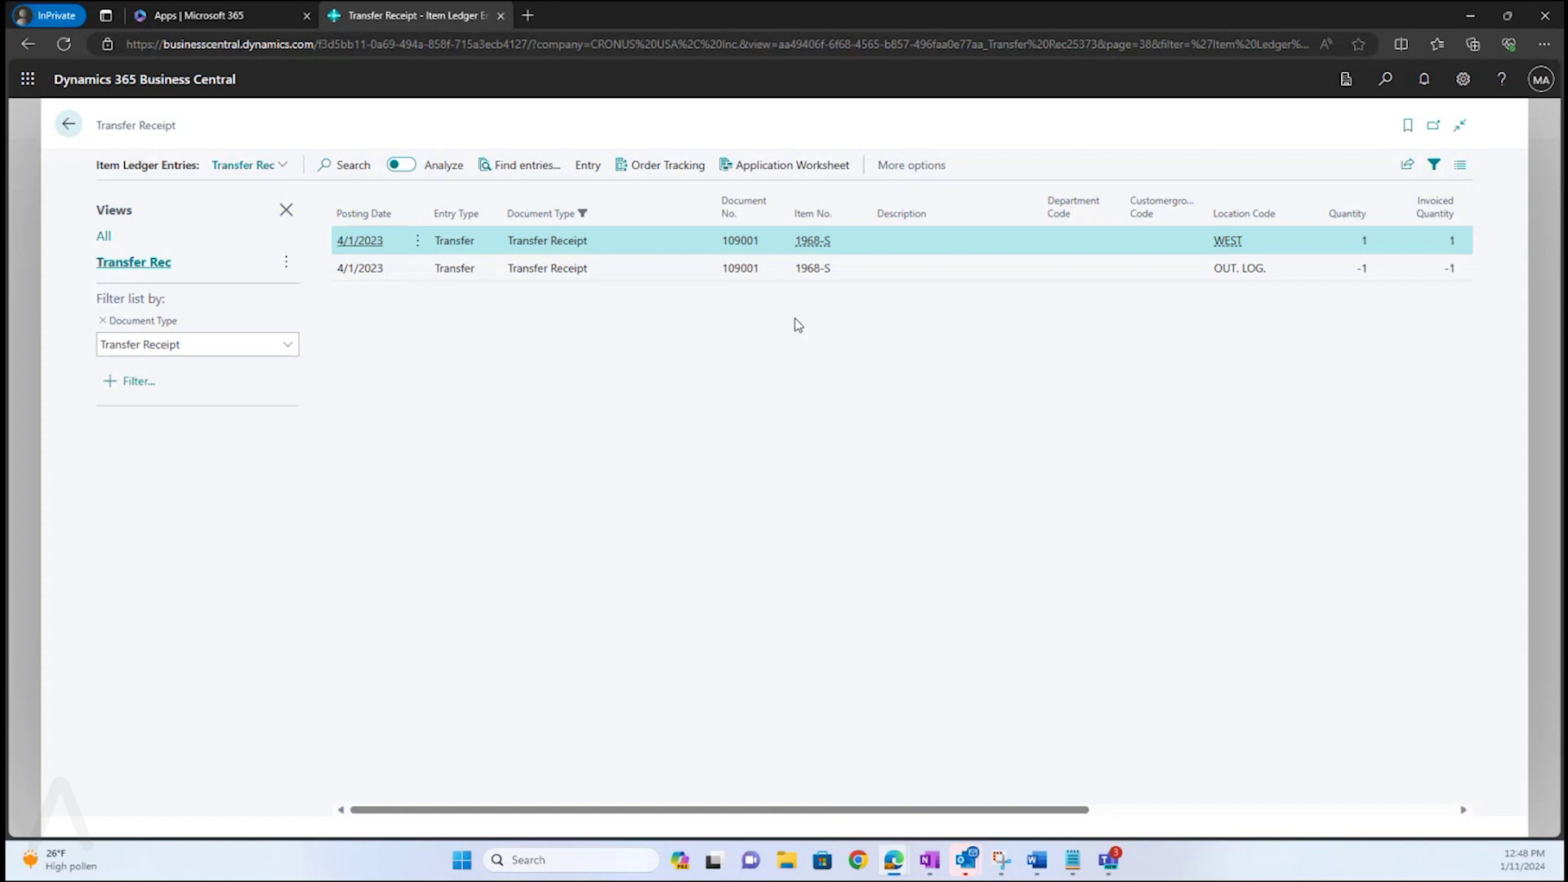
Step: Show the save-as, rename, remove and hide options for the Transfer Rec view
{"action": "left_click", "coordinate": [289, 264]}
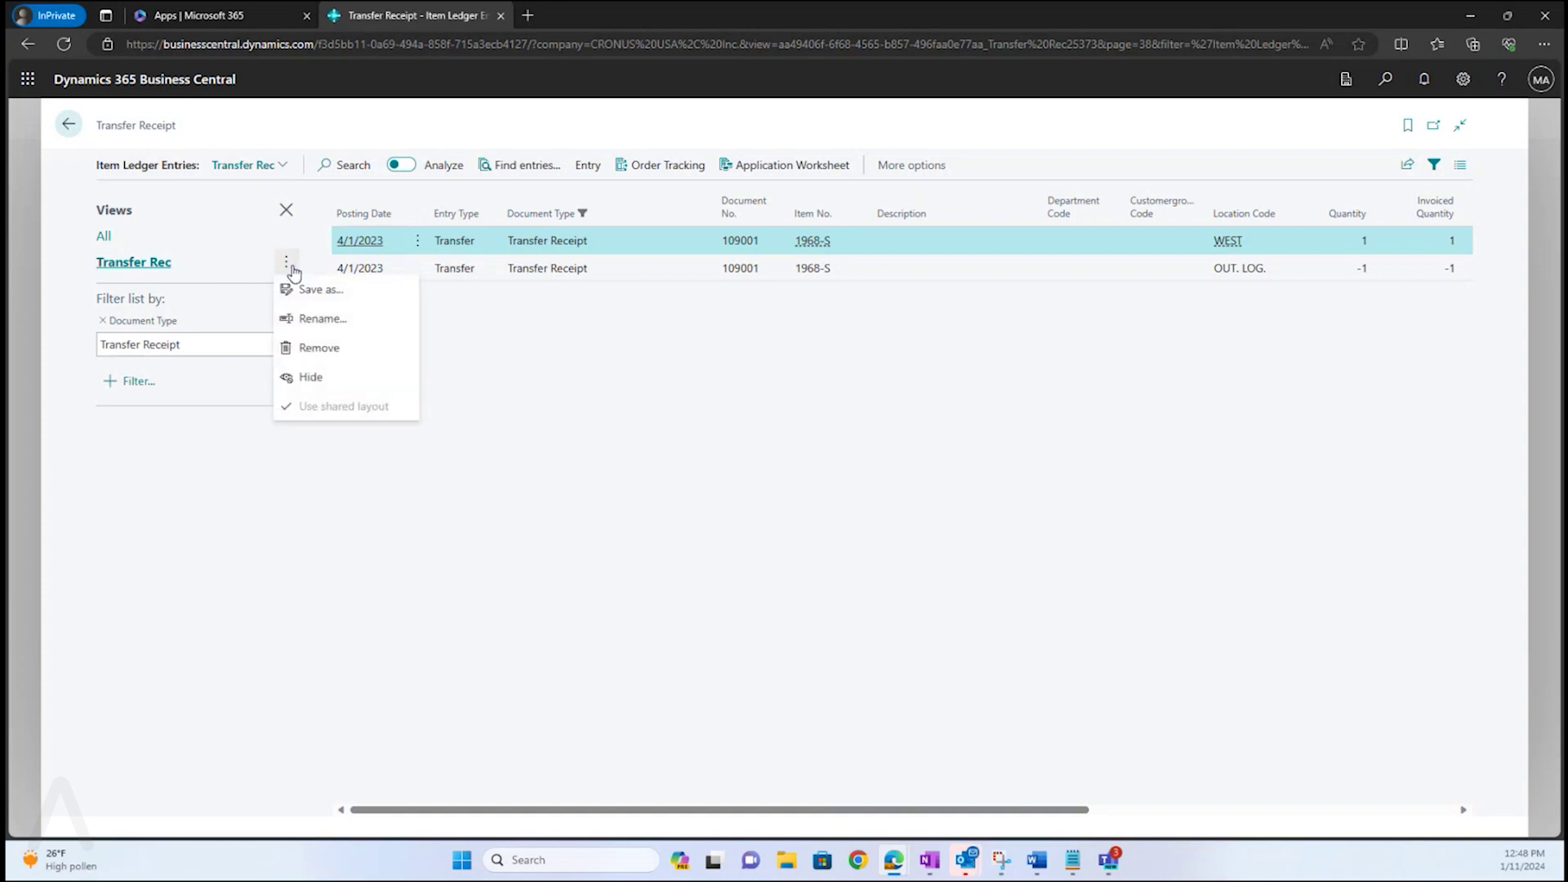